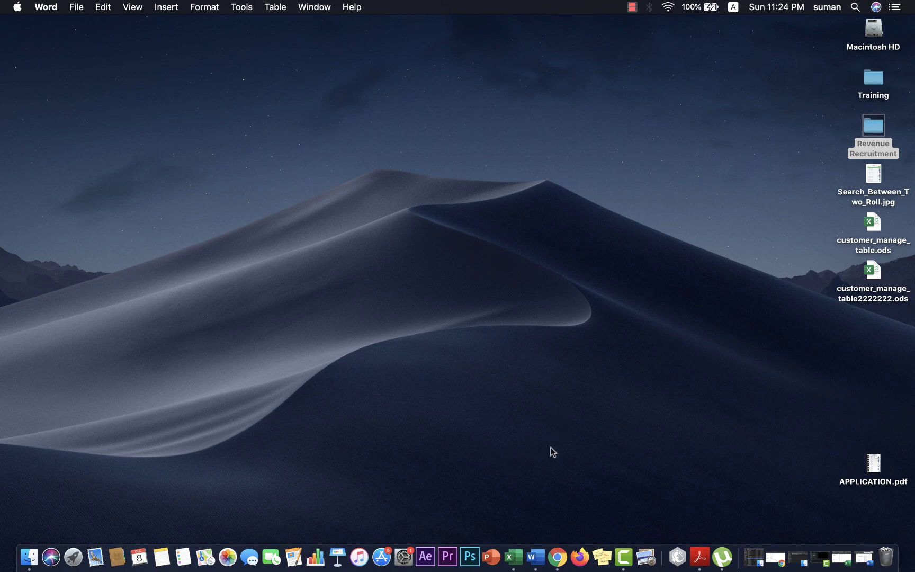
Step: Switch from the Excel workbook to the Word room-table document and click into room 001's row
click(519, 542)
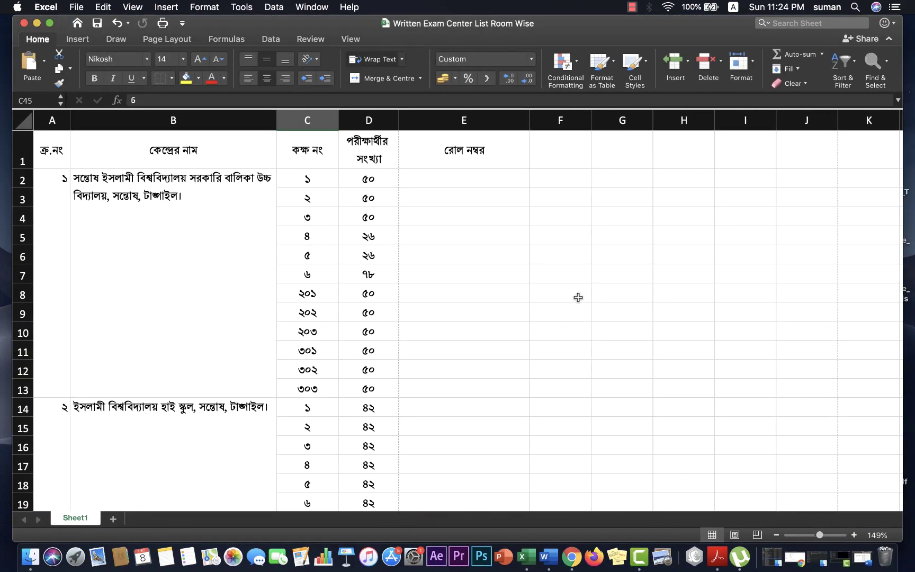
click(37, 23)
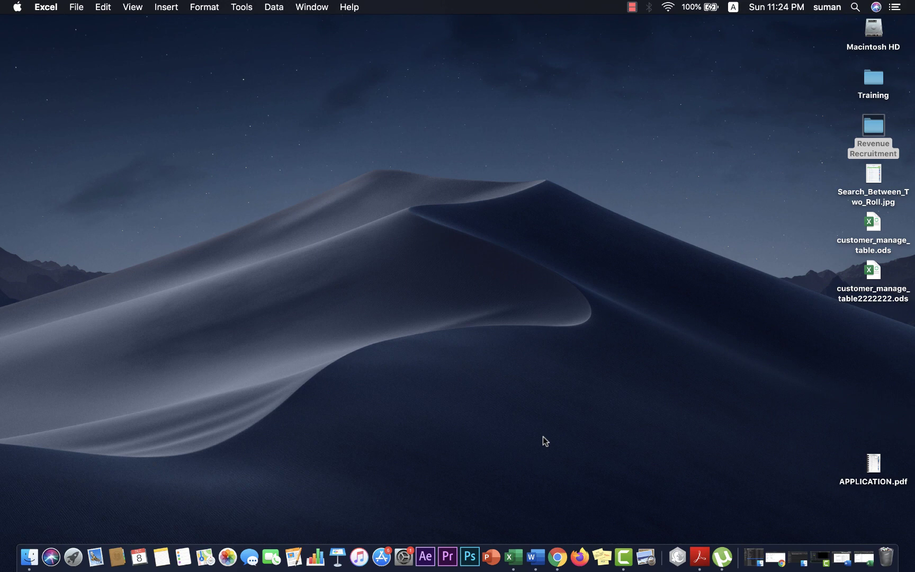
click(536, 555)
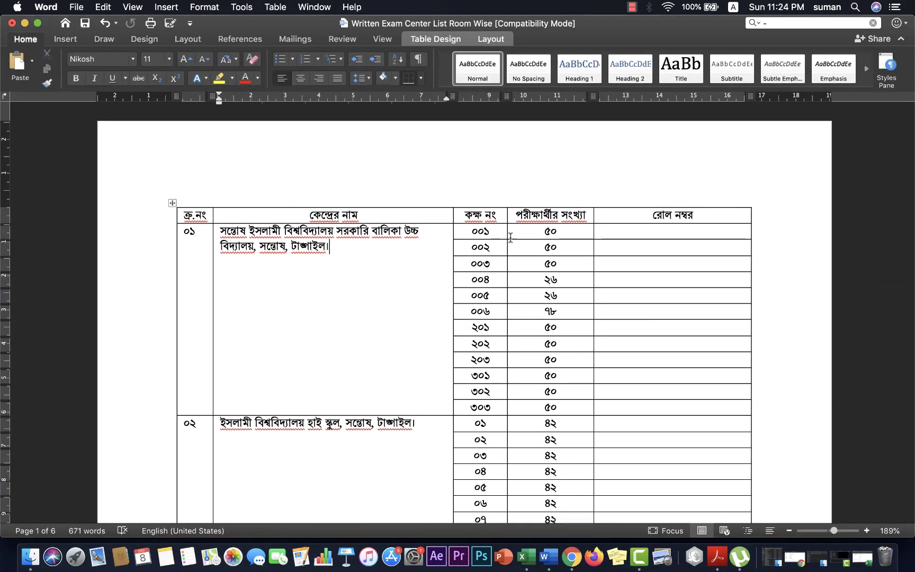
click(570, 231)
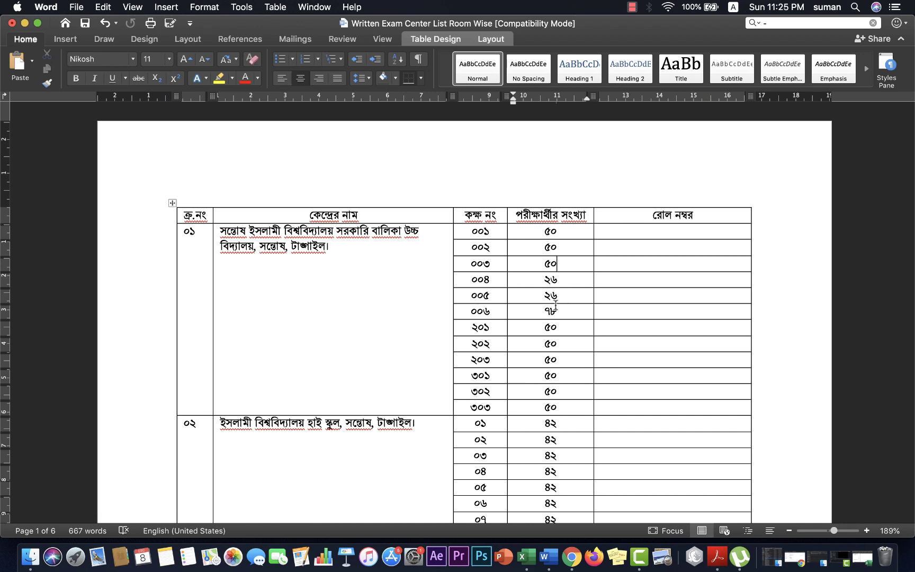
click(618, 231)
text(20000)
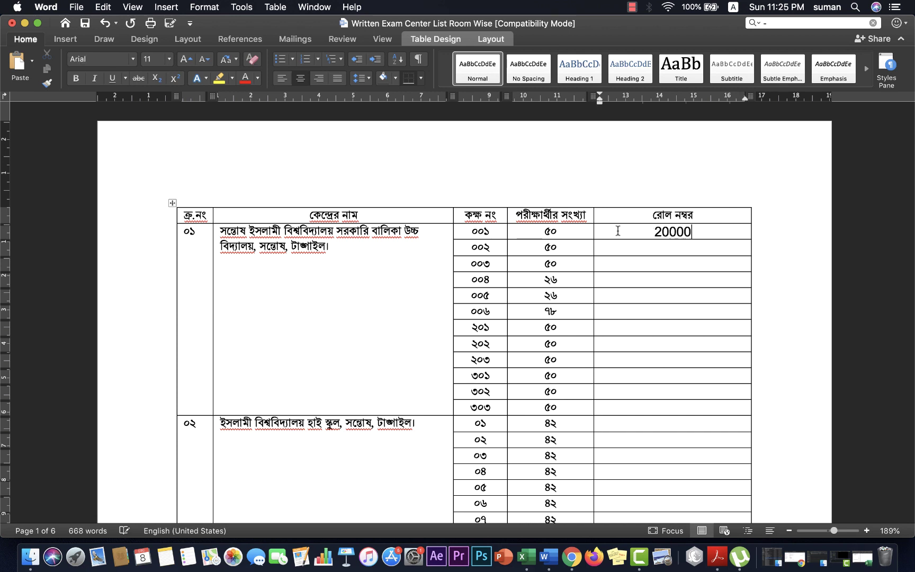
text(1)
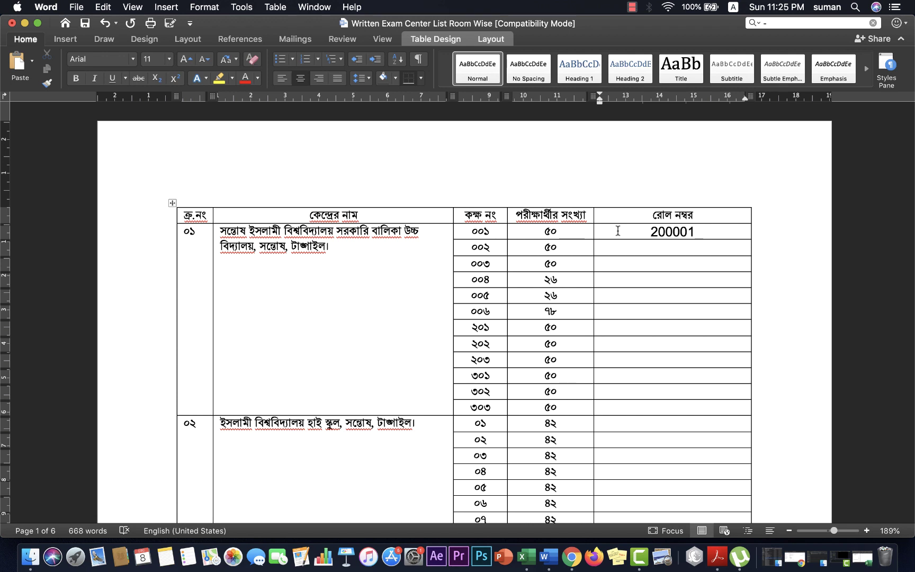
text(-200)
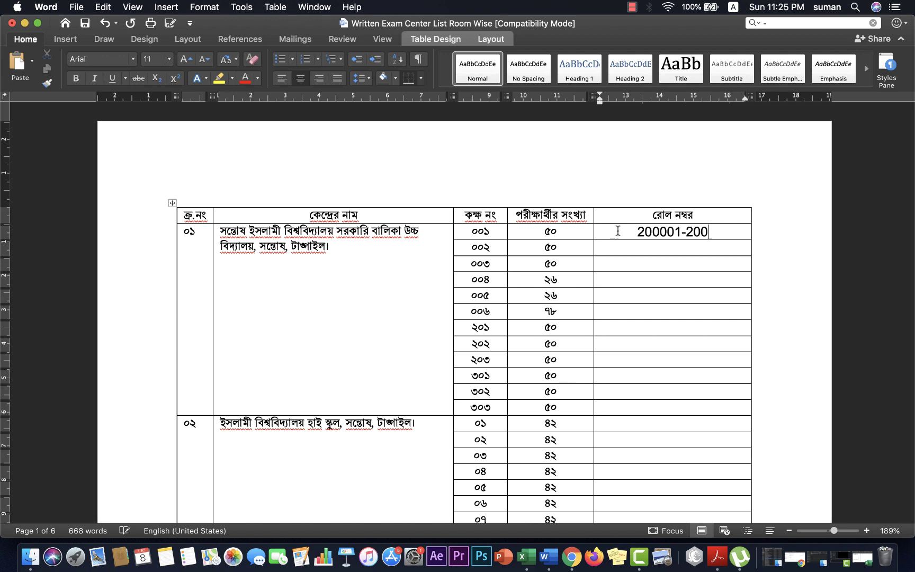
text(050)
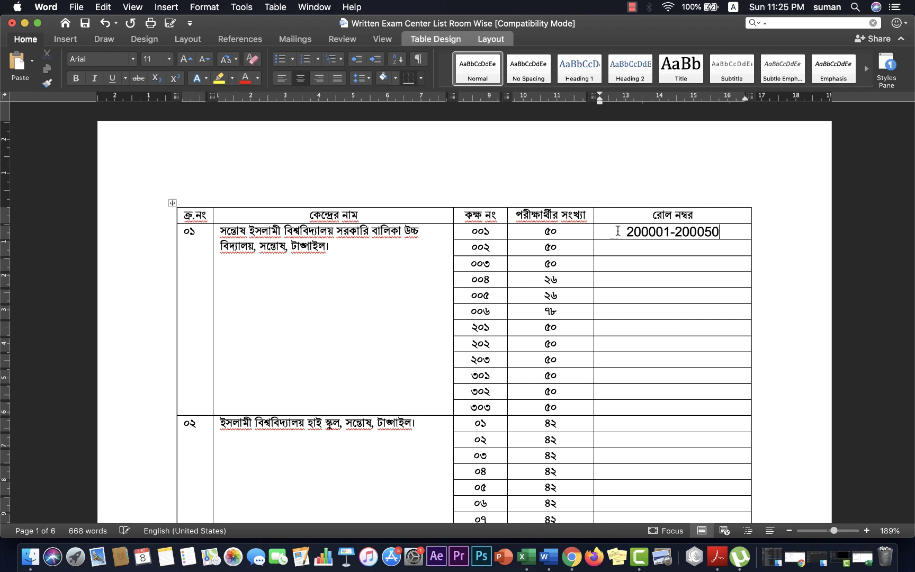
click(648, 251)
text(200051)
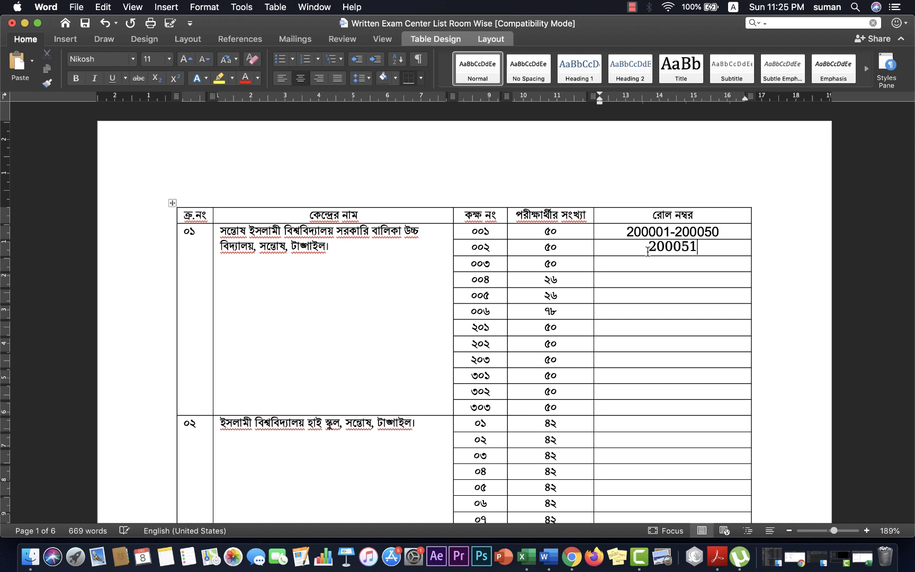
text(-2)
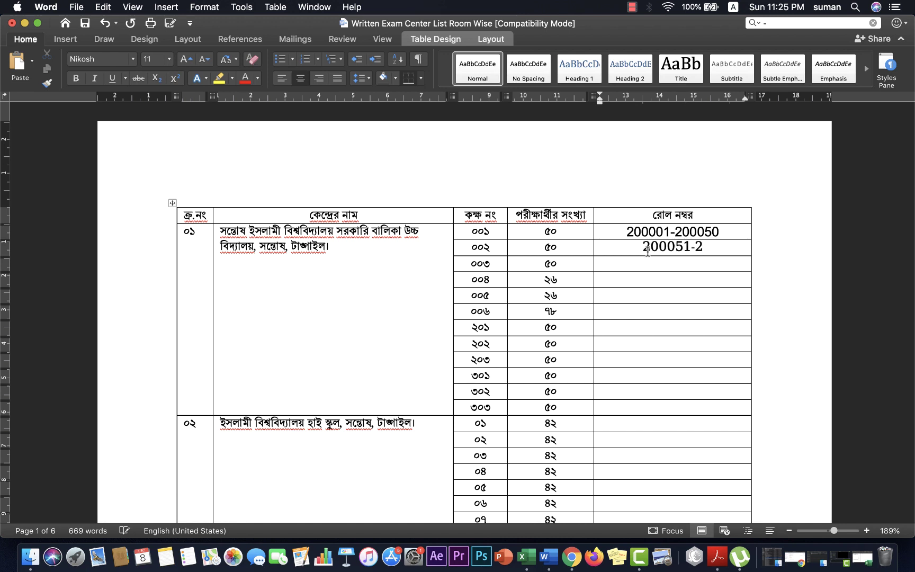
text(00100)
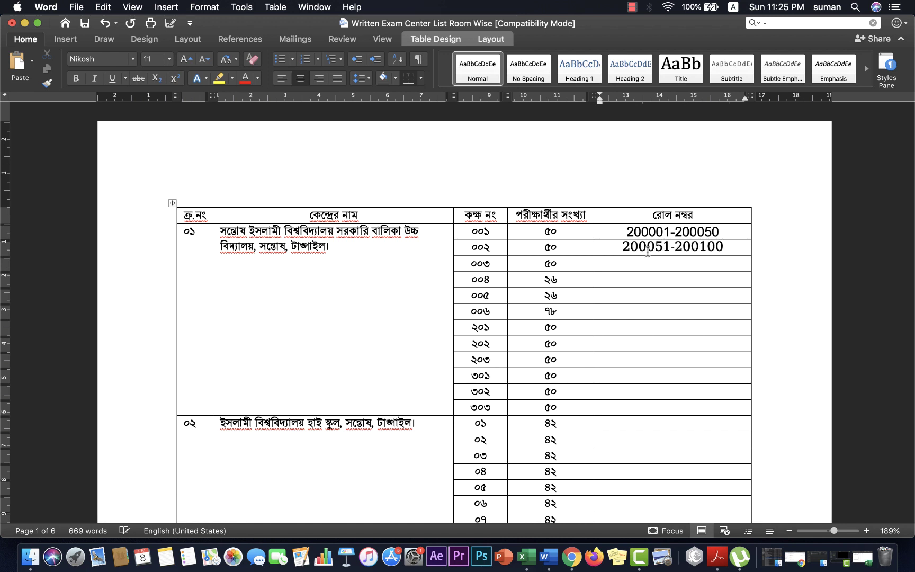
click(635, 263)
text(200)
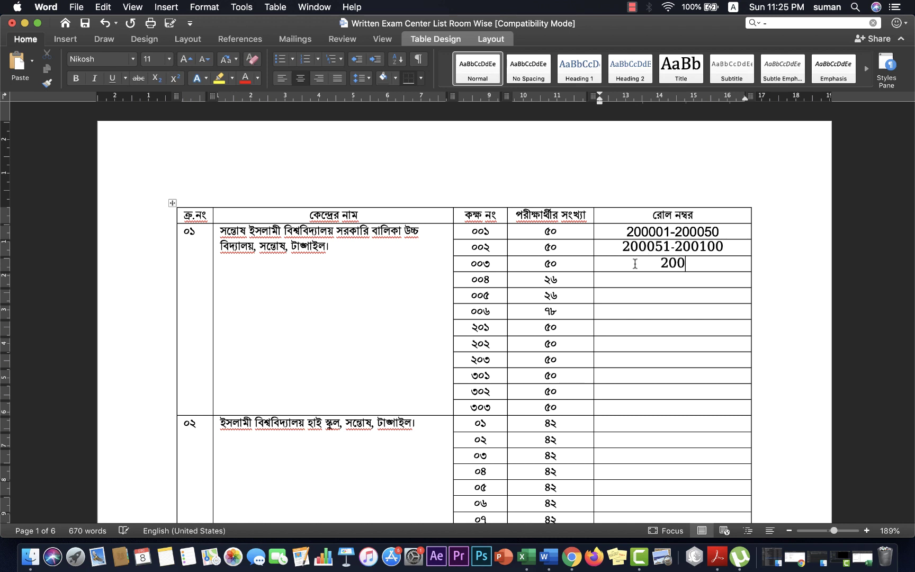
text(101-)
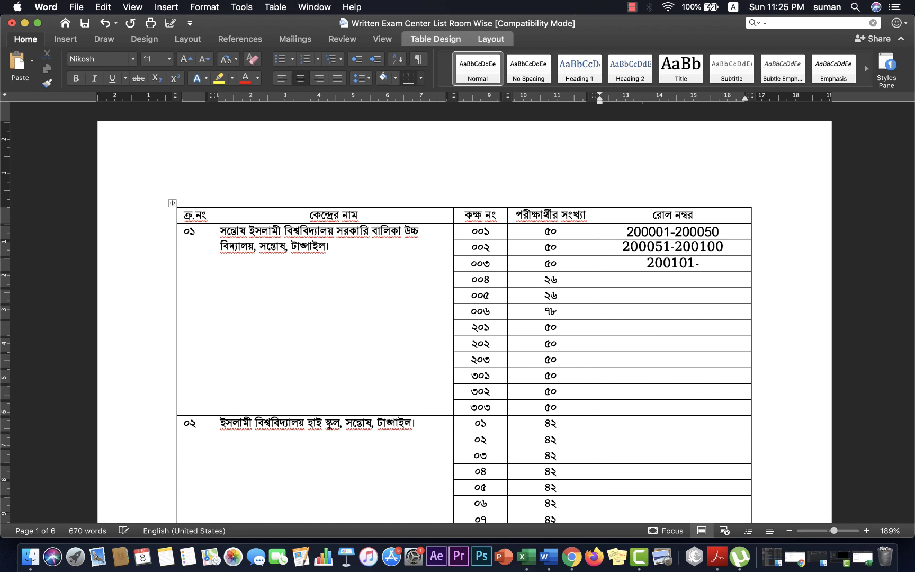
text(200151)
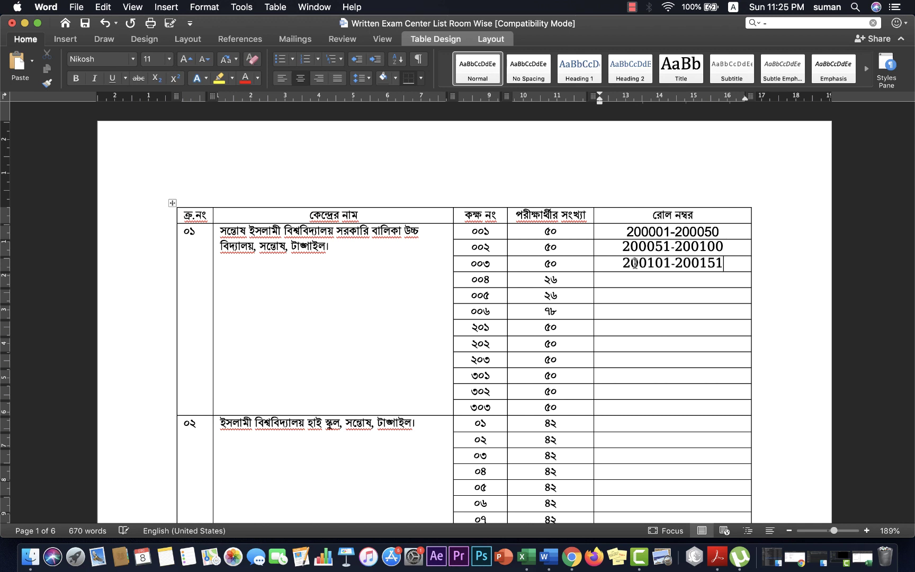
click(641, 280)
text(200)
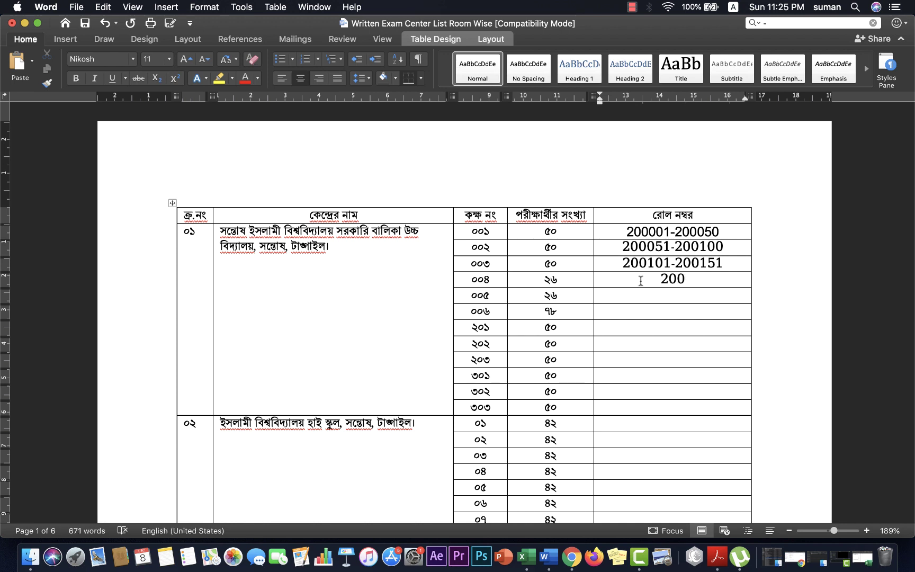
click(728, 264)
key(BackSpace)
text(0)
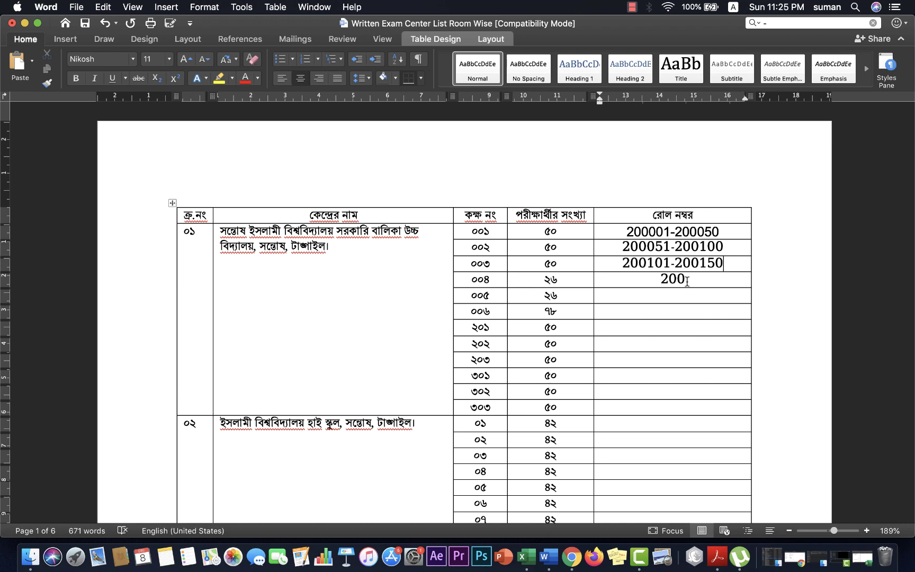
click(687, 281)
text(151-200)
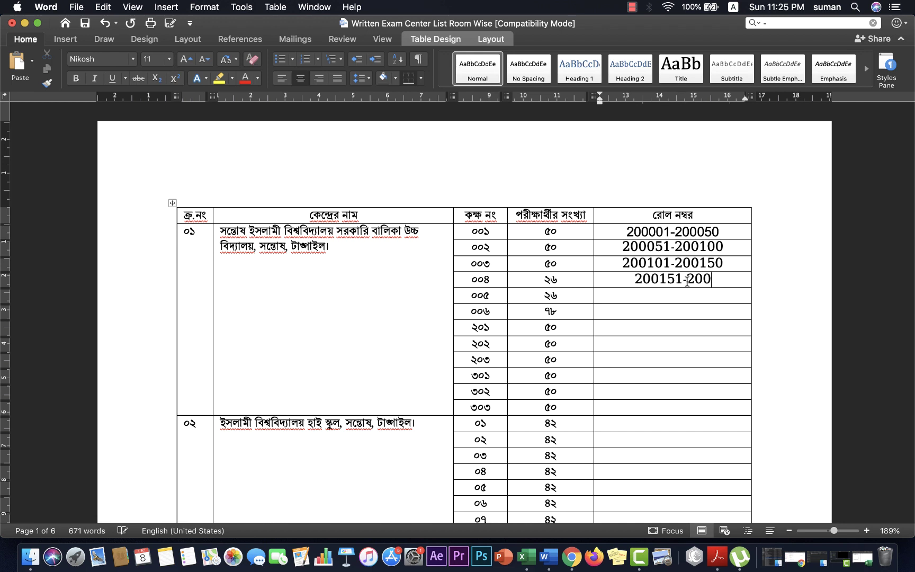
text(176)
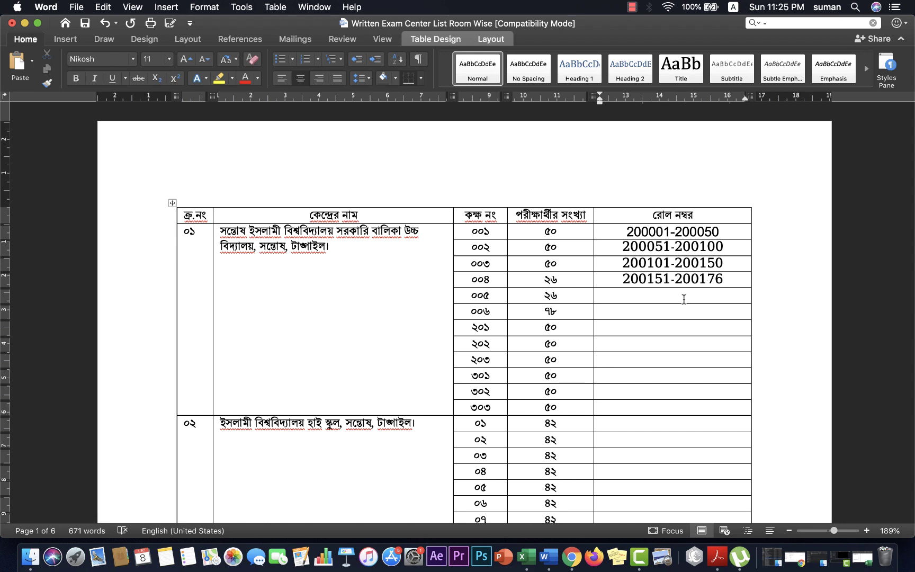
click(633, 232)
key(Right)
key(Right)
key(Right)
click(646, 248)
click(715, 249)
click(653, 264)
click(658, 282)
key(Left)
key(Left)
key(Left)
key(Left)
key(Left)
drag(669, 279, 646, 279)
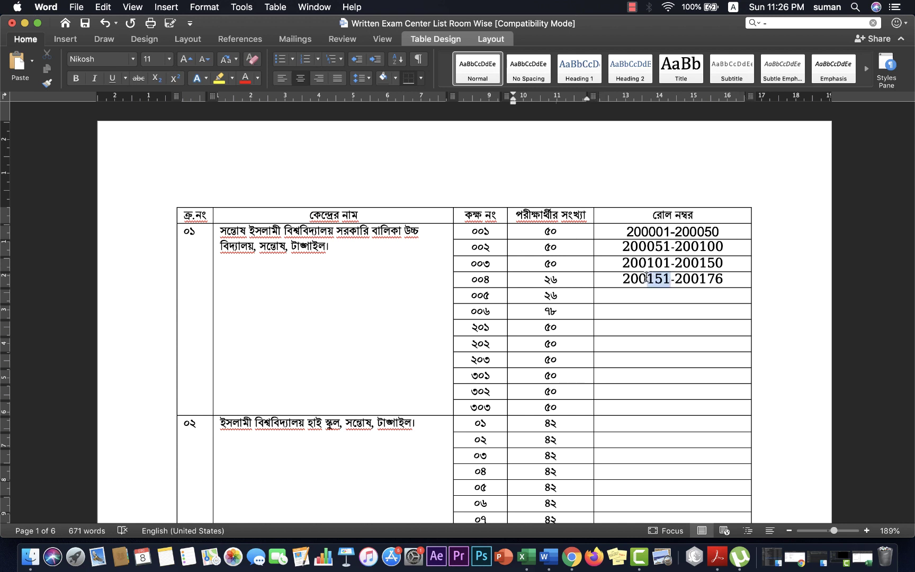
click(662, 282)
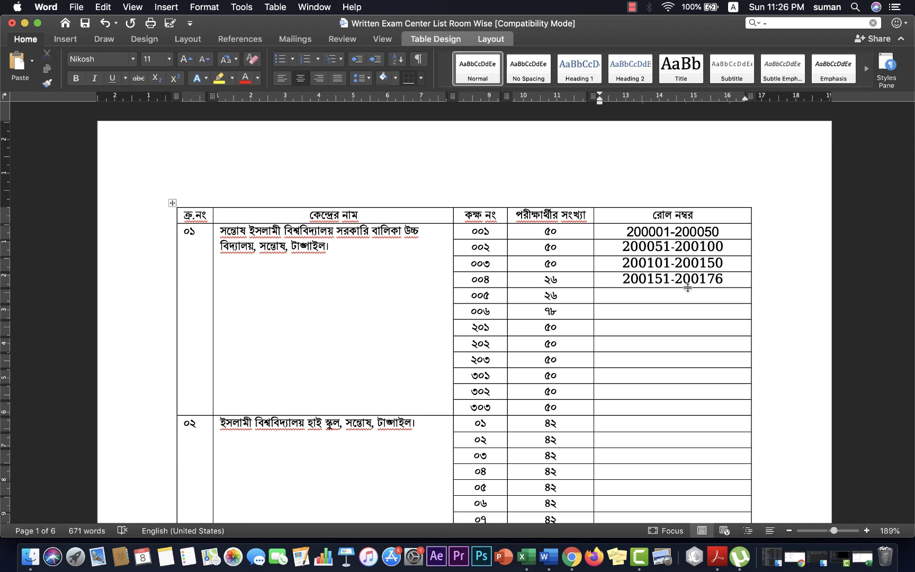
drag(726, 278, 708, 279)
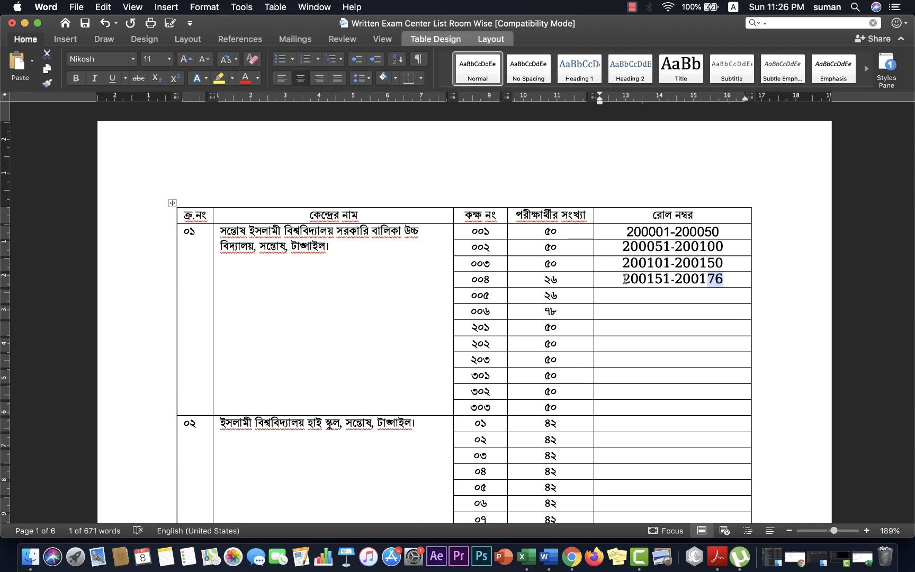
double_click(552, 280)
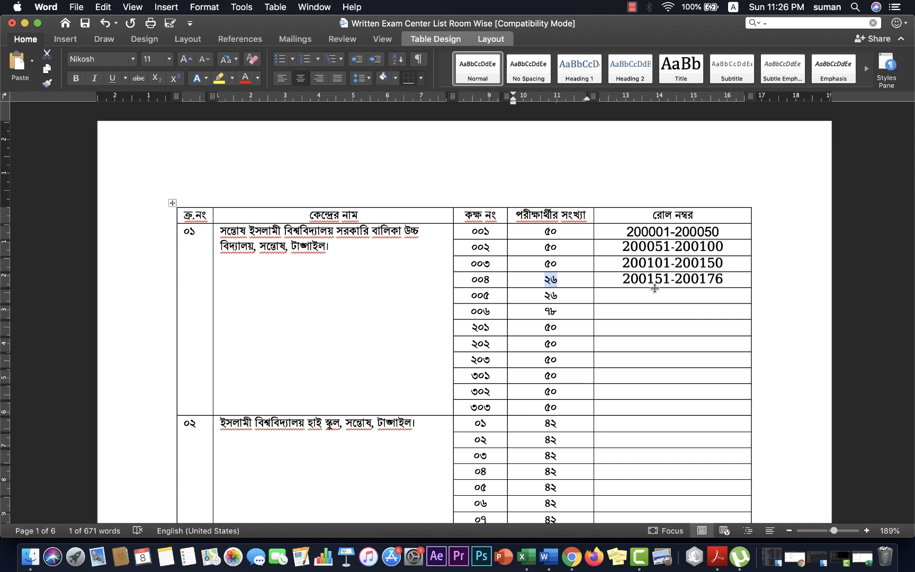
click(724, 281)
Step: Start room 005's roll range with 200177- and select the partial entry
click(648, 296)
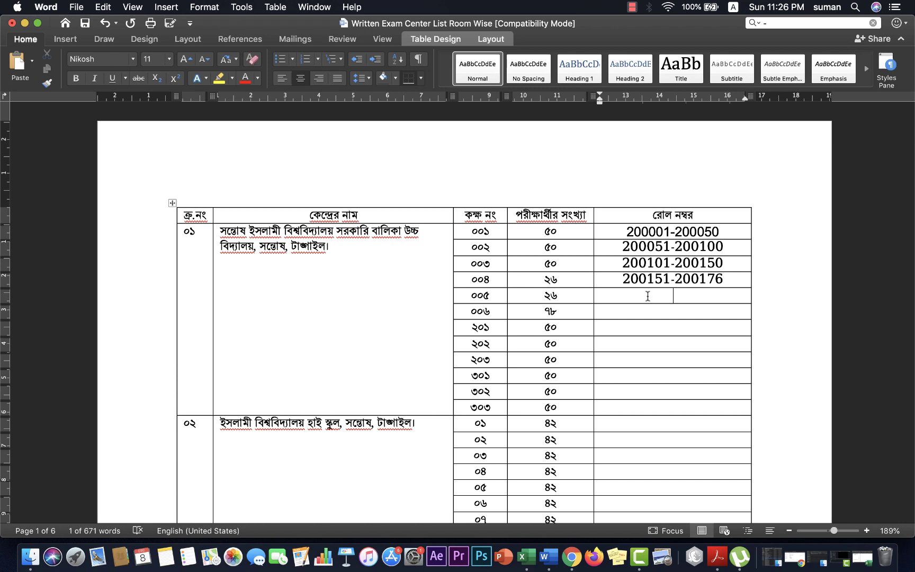
text(200)
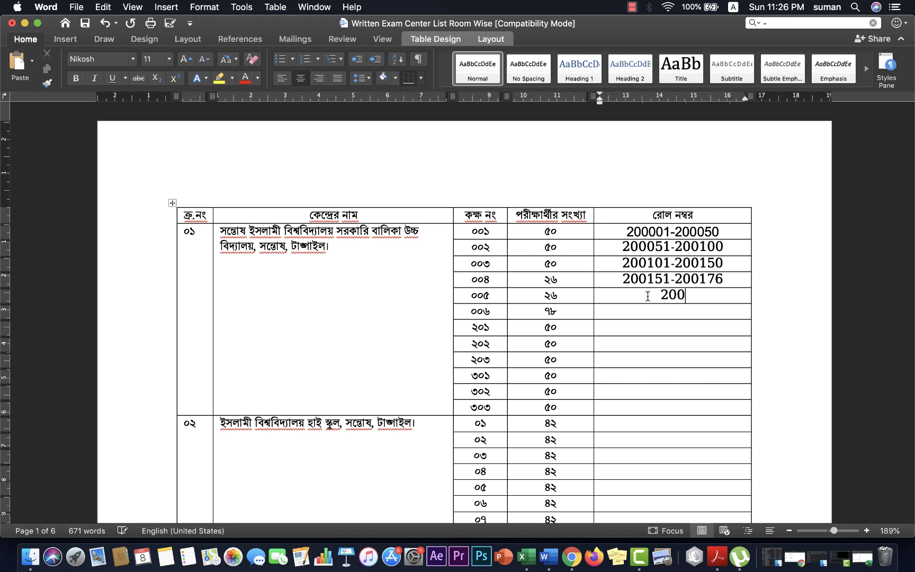
text(177-)
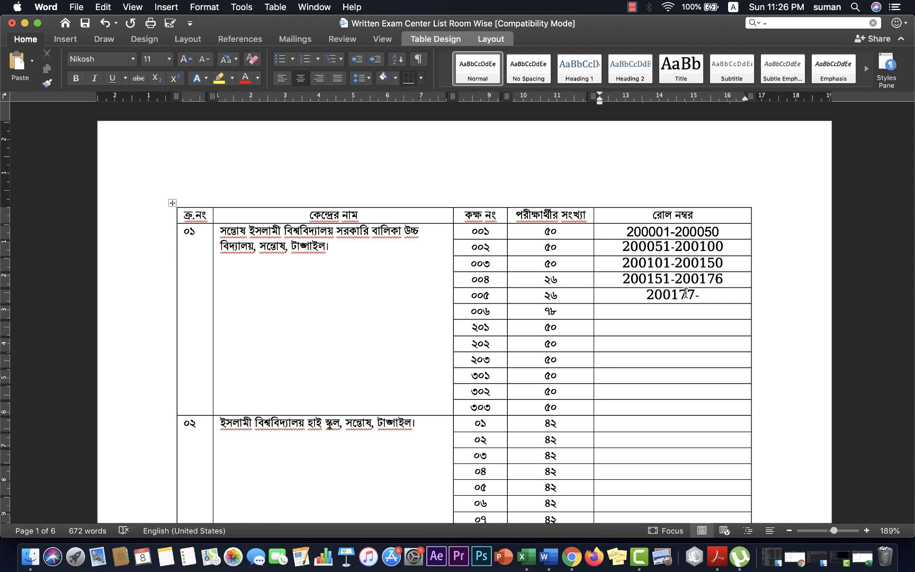
click(729, 281)
click(702, 295)
double_click(685, 295)
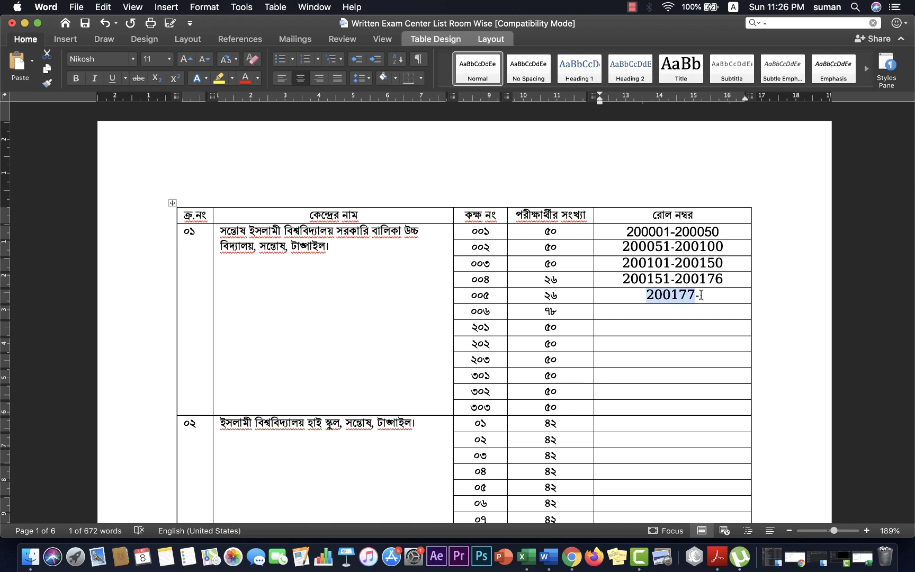
click(718, 295)
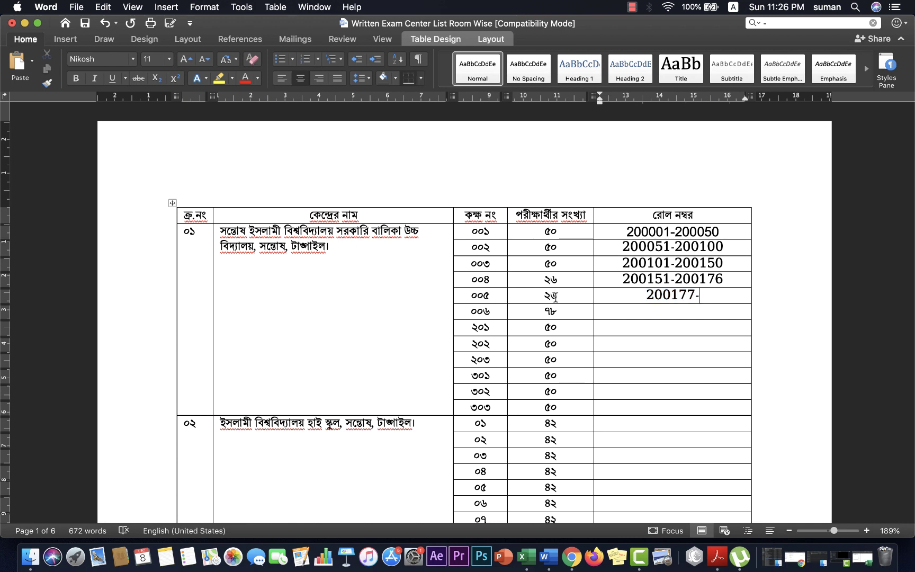
double_click(684, 295)
Step: Scroll the room table down and back to the top, then minimize the Word window
click(717, 294)
scroll(460, 278, down, 5)
scroll(460, 278, down, 20)
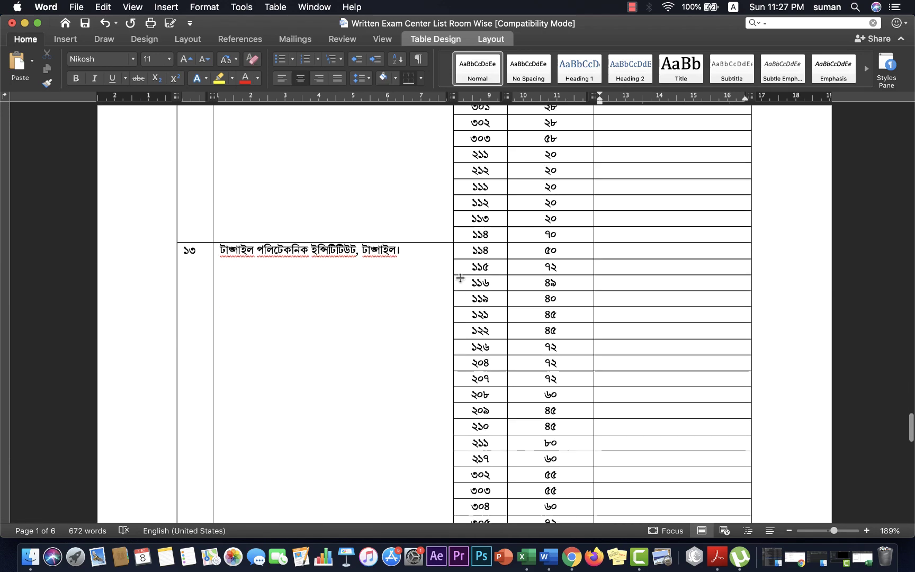
scroll(460, 278, up, 20)
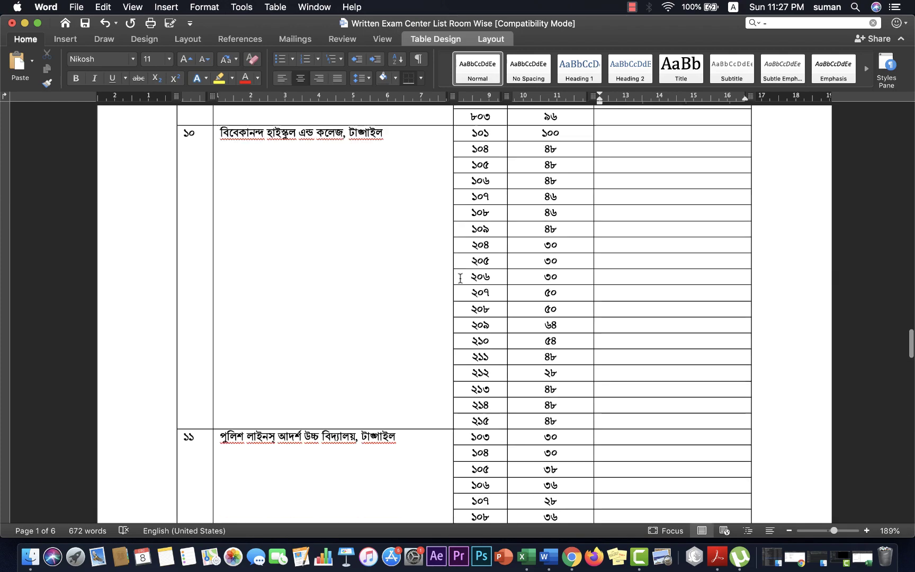
scroll(461, 279, up, 3)
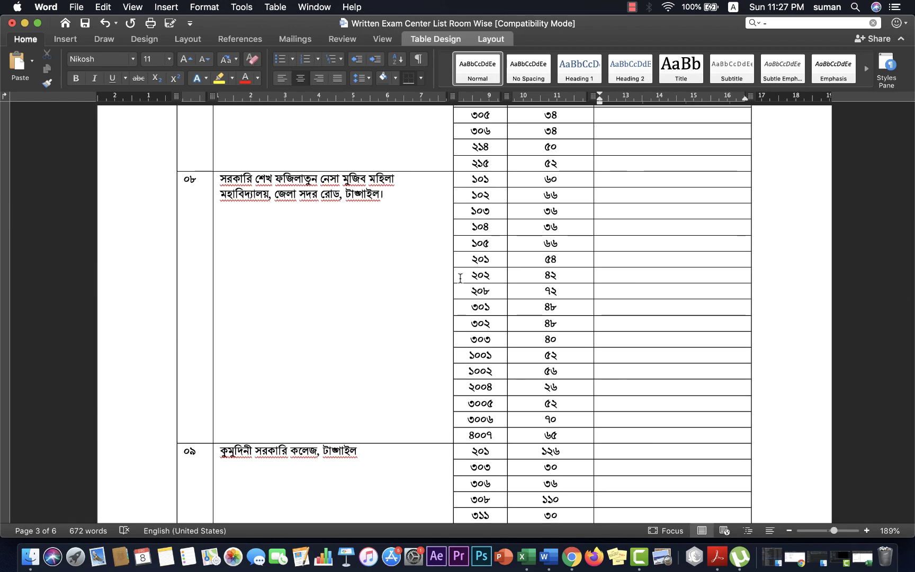
scroll(460, 279, up, 15)
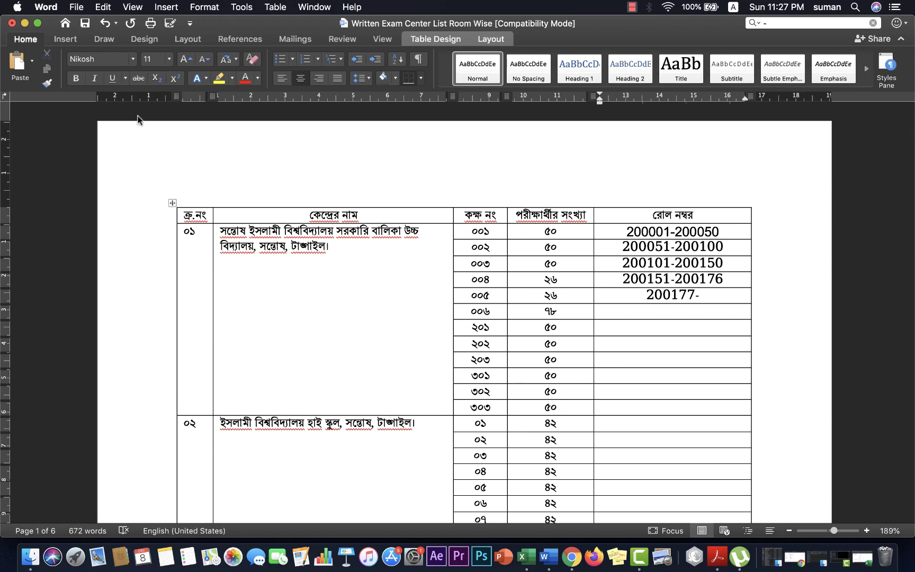
click(25, 23)
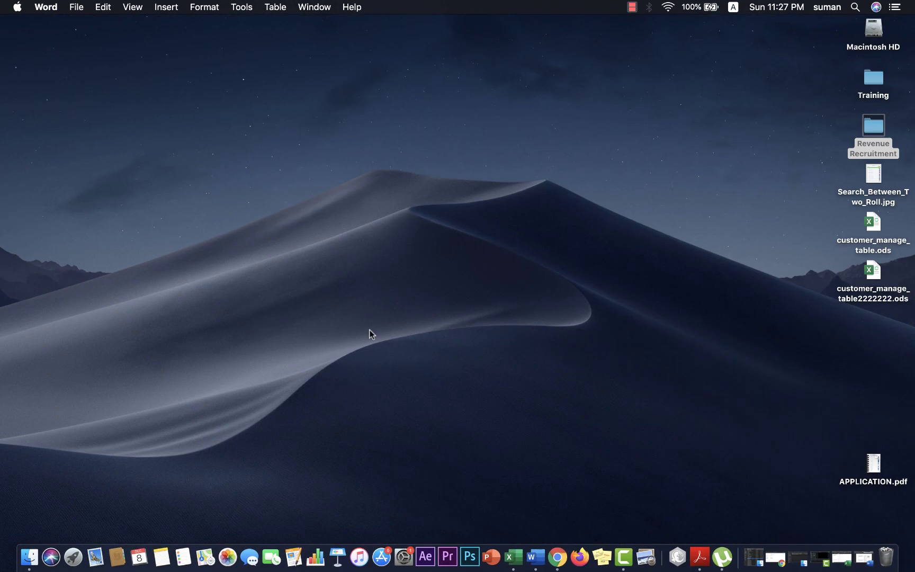
Step: Back in Excel, review counts from D2 and room numbers C2:C8, then select column D
click(512, 548)
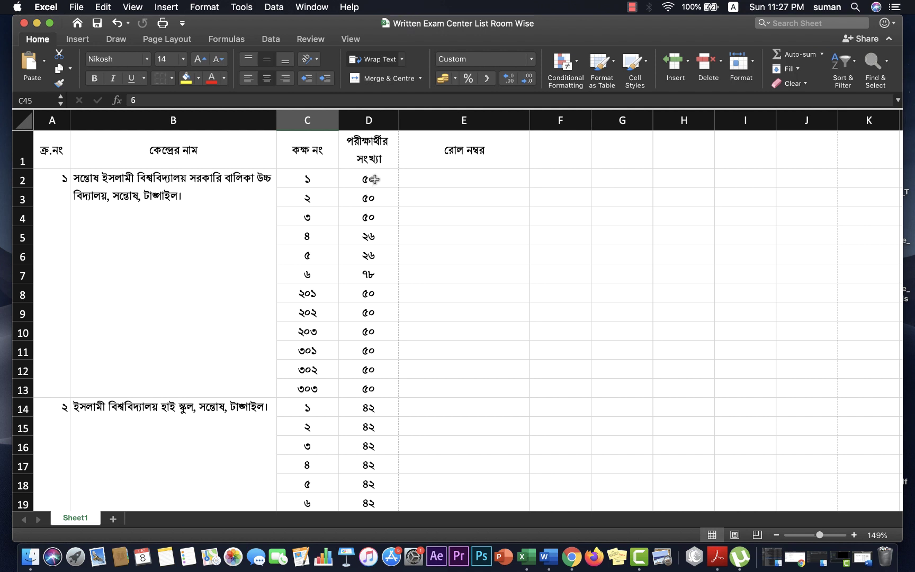
click(369, 179)
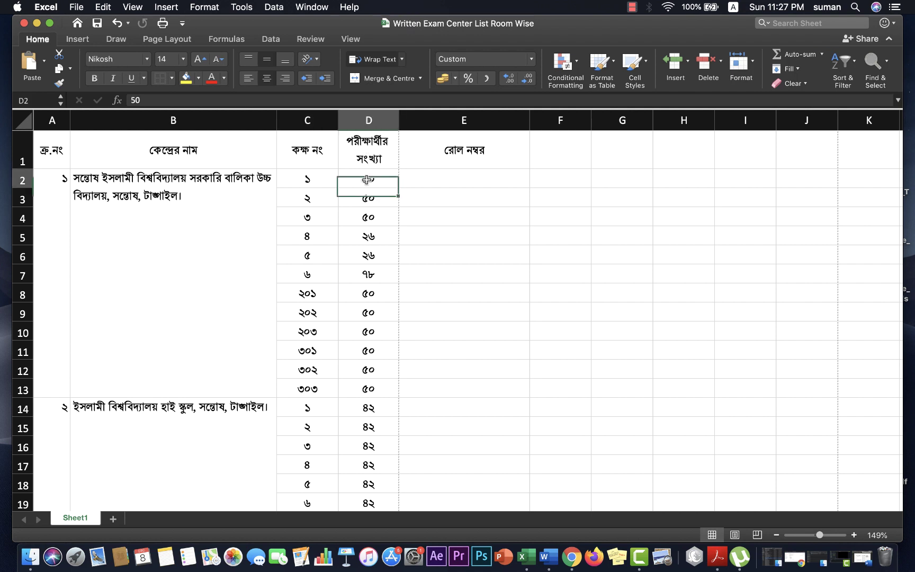
key(Down)
key(Down)
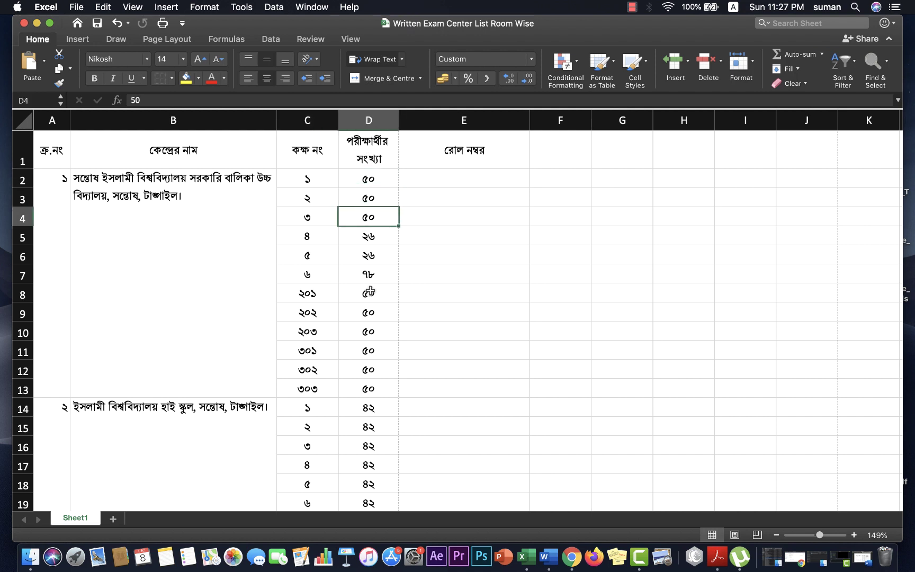
drag(313, 180, 309, 294)
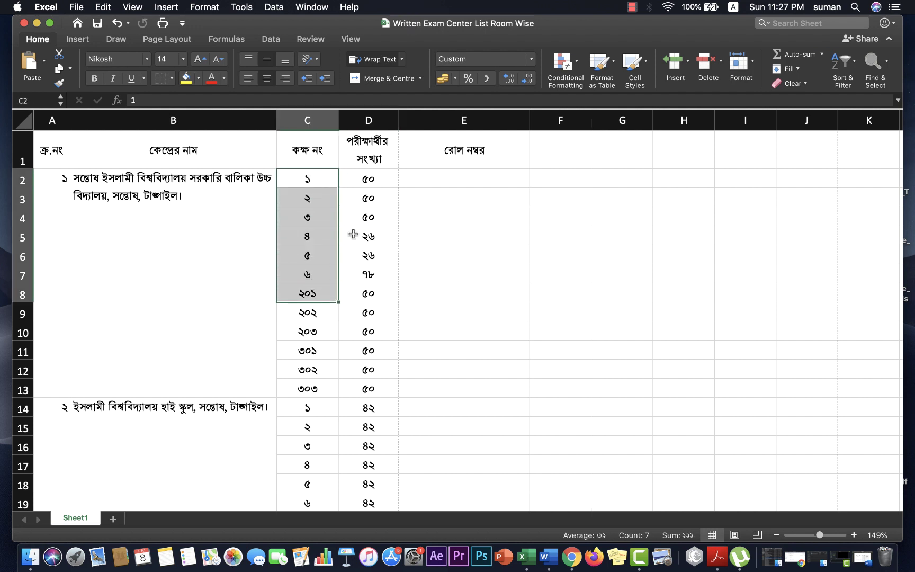
click(368, 181)
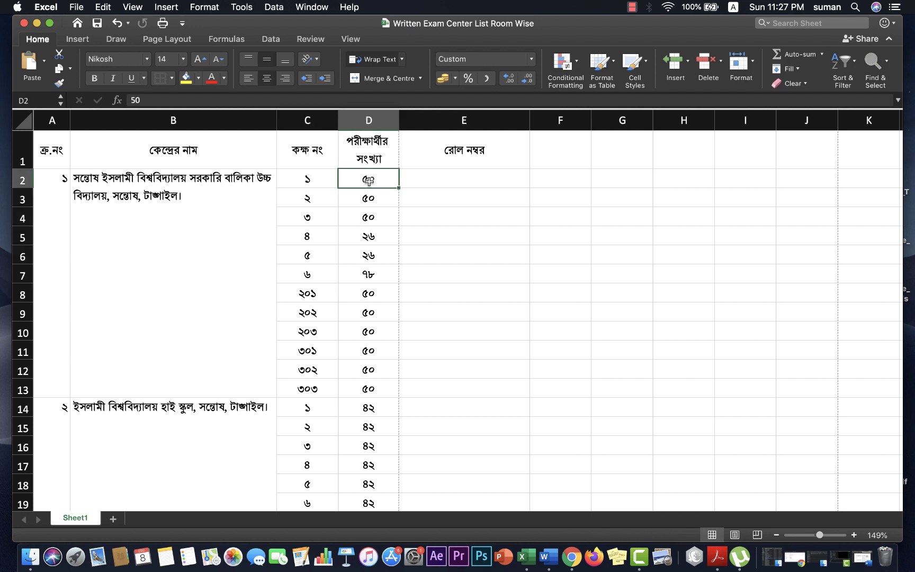
click(378, 118)
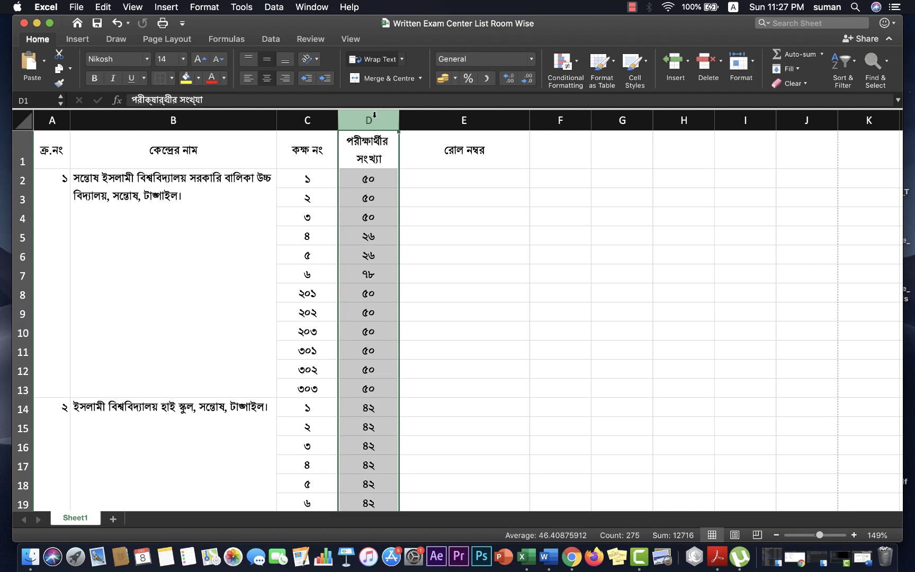
Step: Format column D as General so the counts show Western digits like 50, 26, 78
right_click(375, 115)
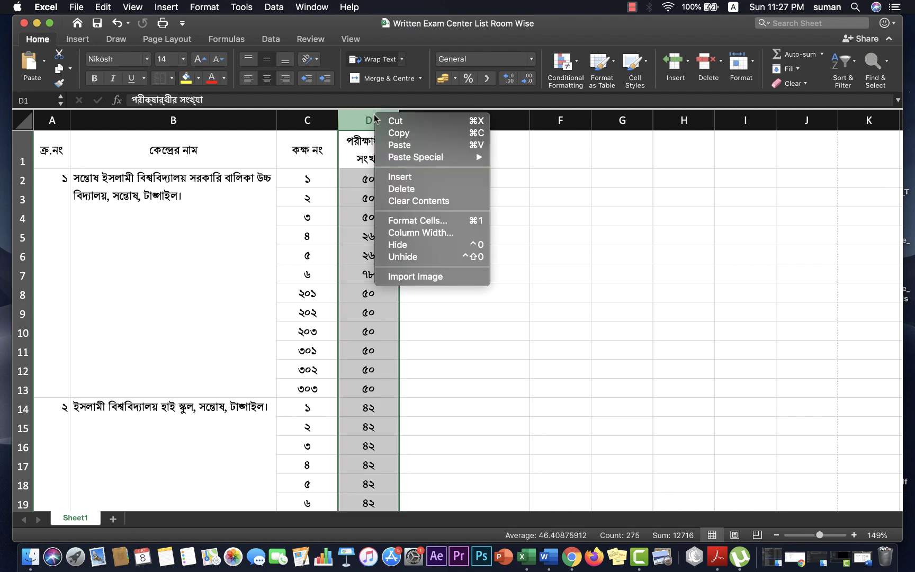
click(412, 221)
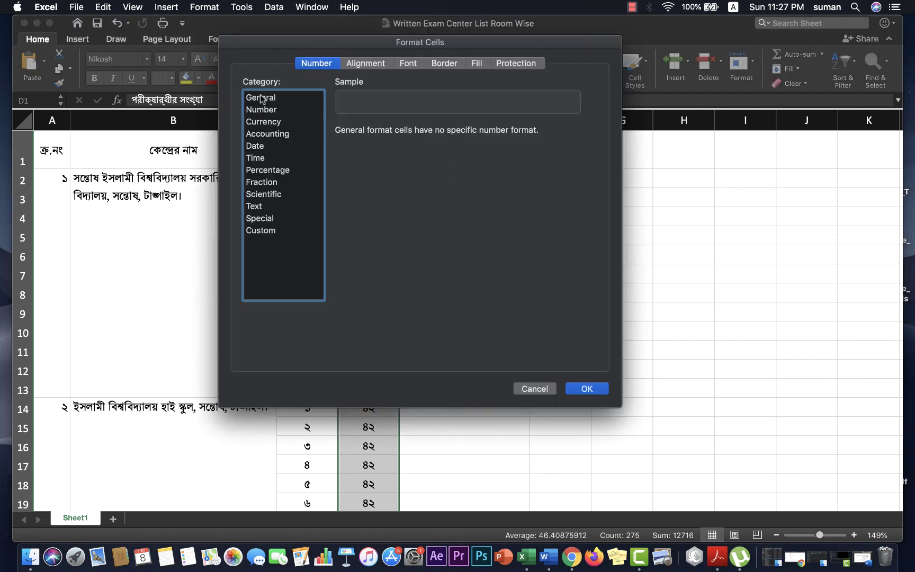
click(261, 99)
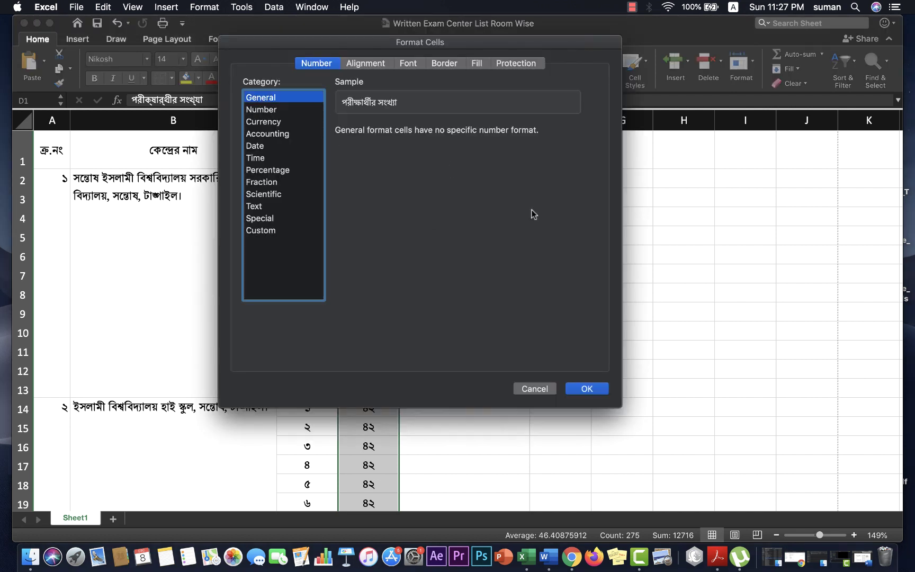
click(587, 389)
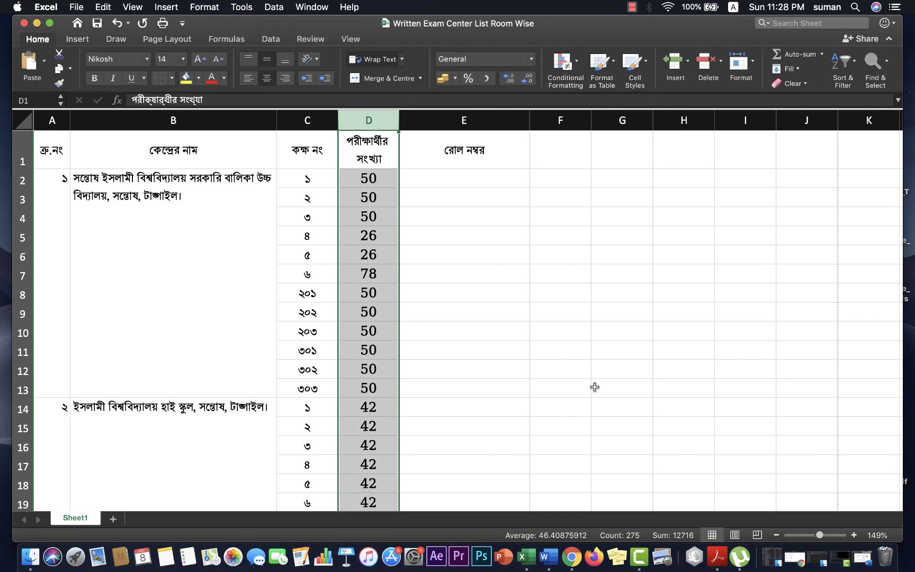
click(376, 179)
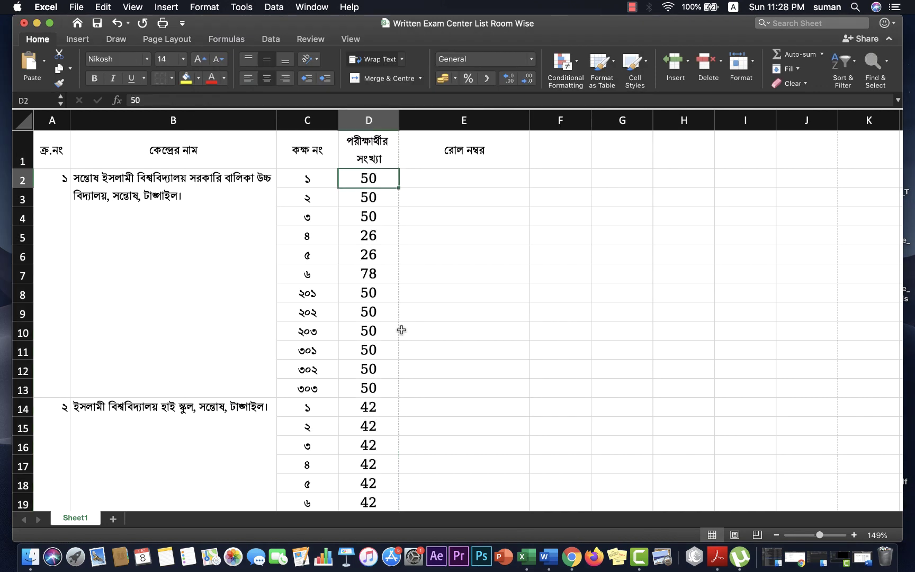
scroll(401, 330, down, 15)
scroll(401, 329, up, 15)
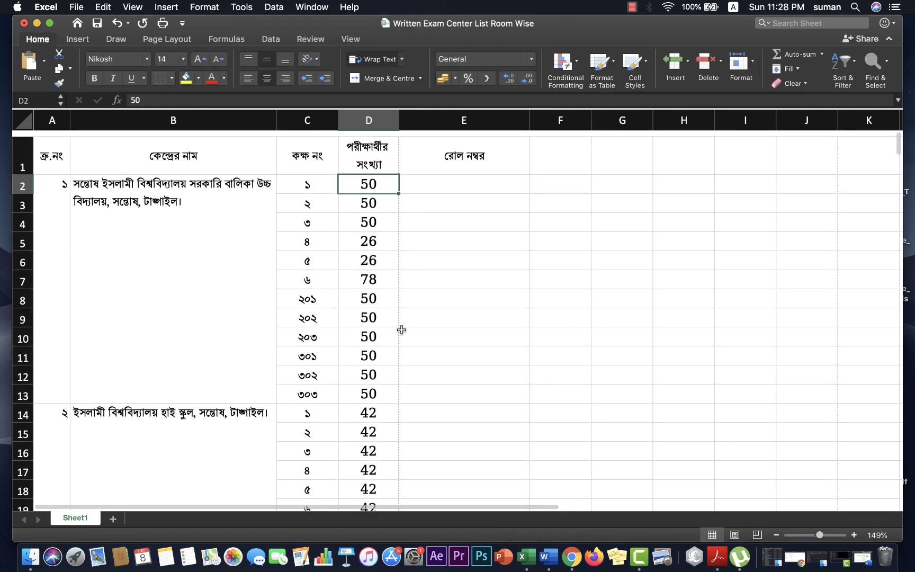
click(450, 181)
text(2)
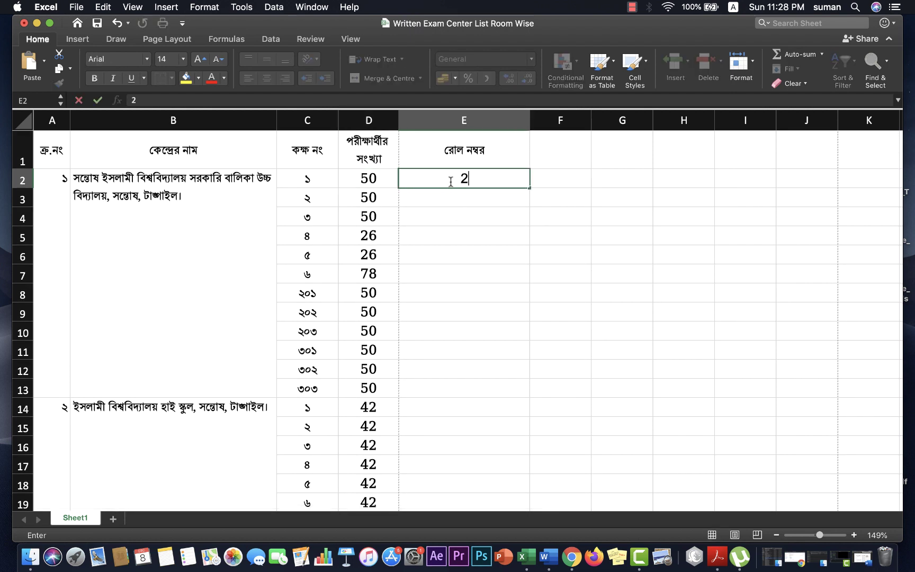
text(000)
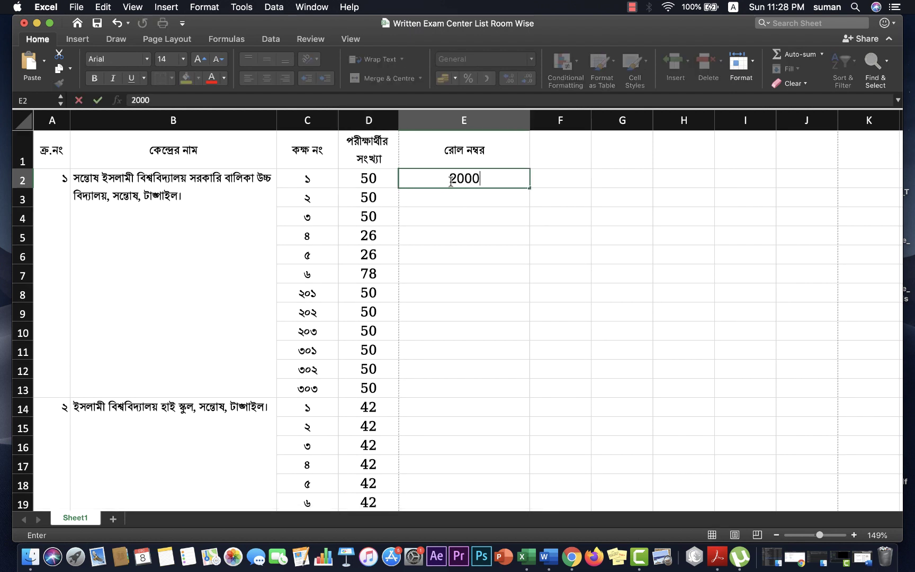
text(01-2)
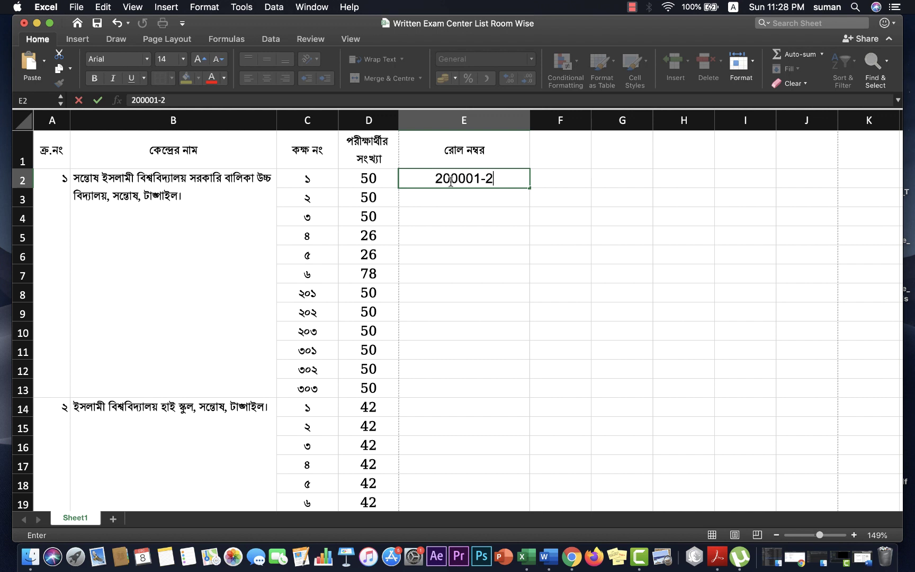
text(000)
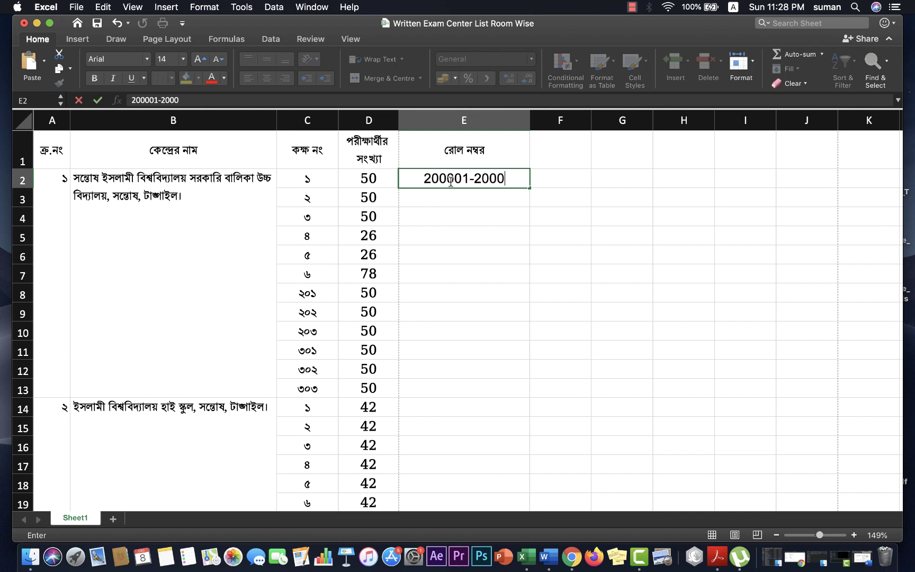
text(50)
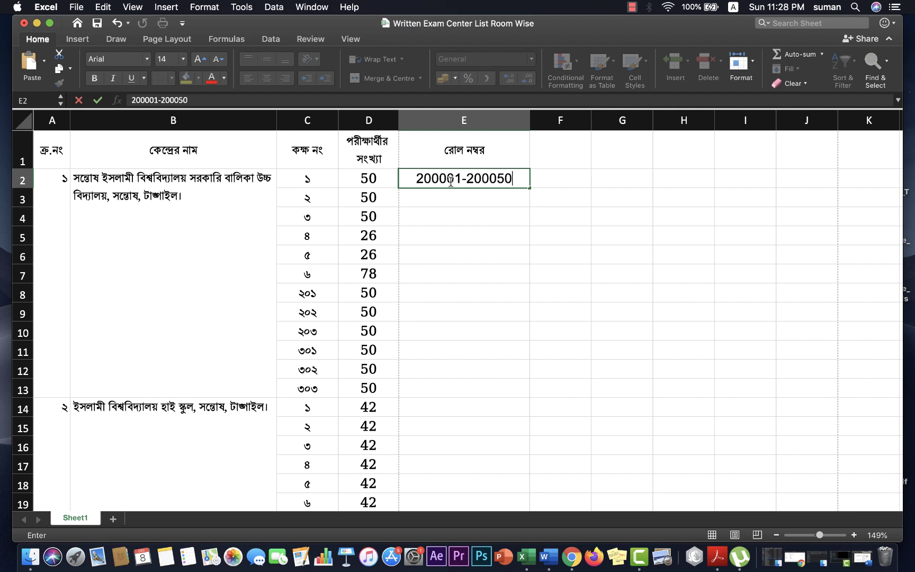
key(Return)
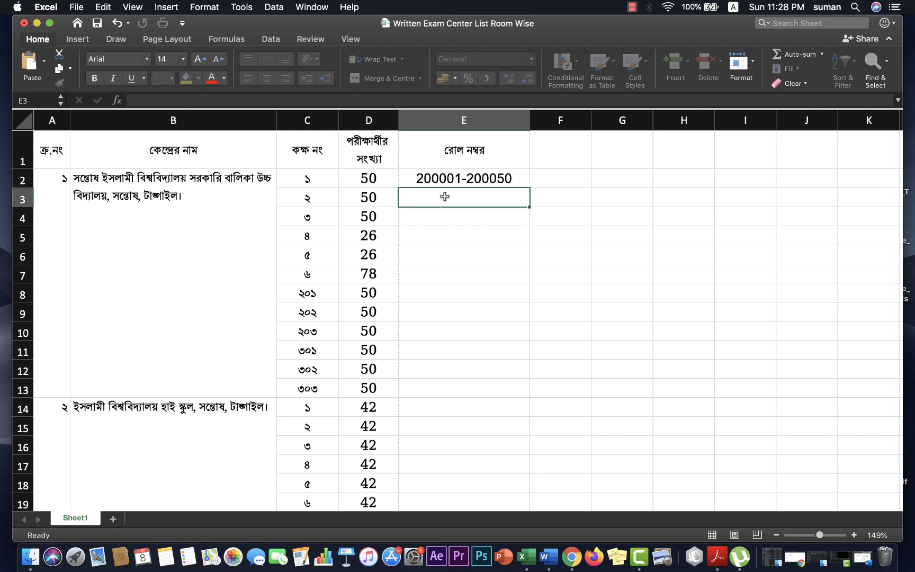
text(2)
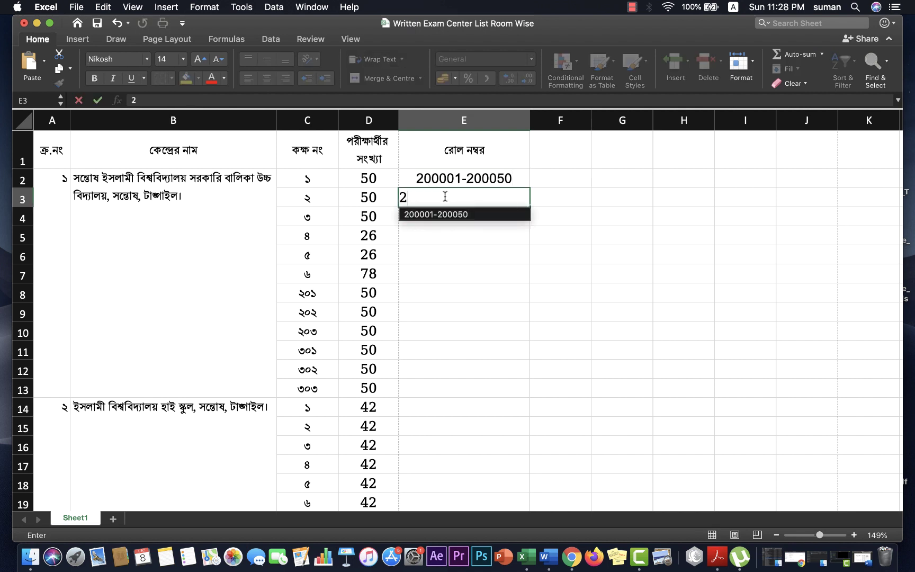
text(00051)
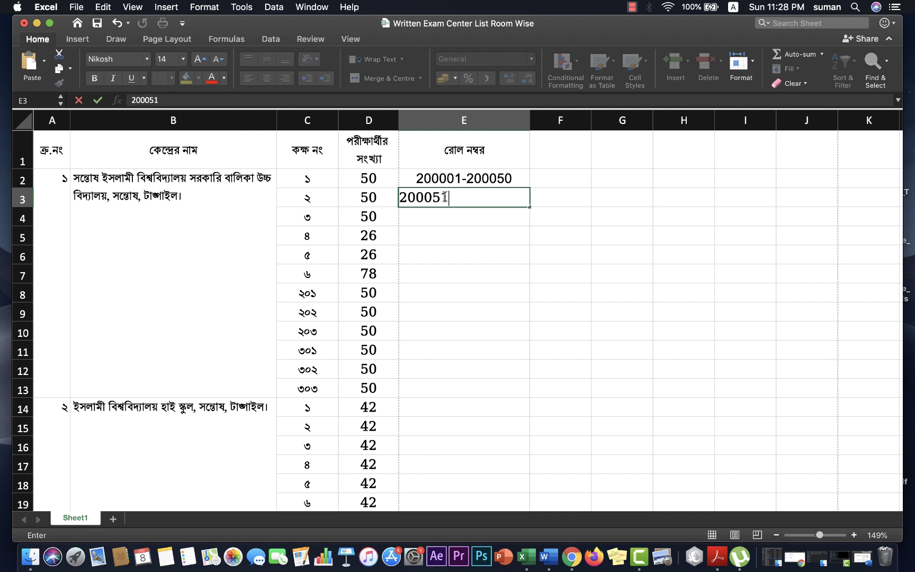
text(-200100)
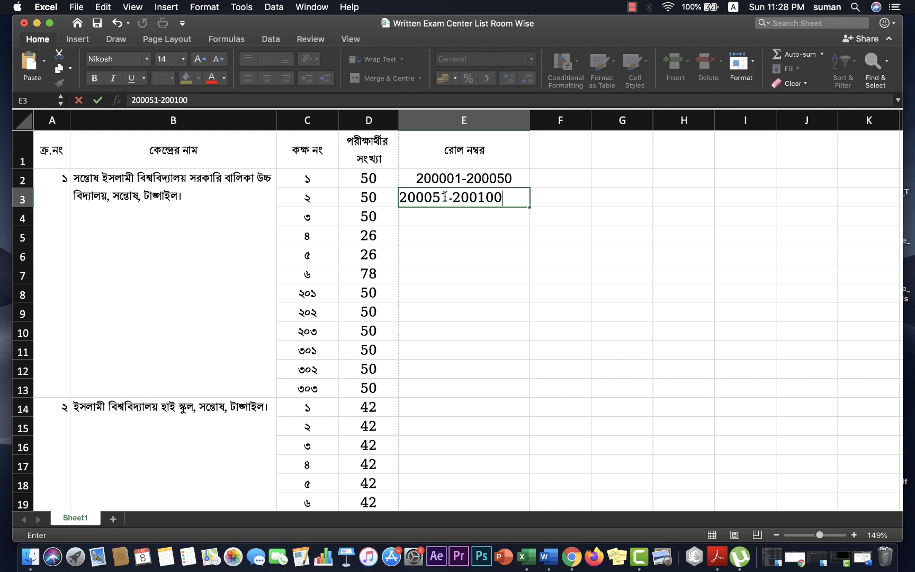
click(466, 235)
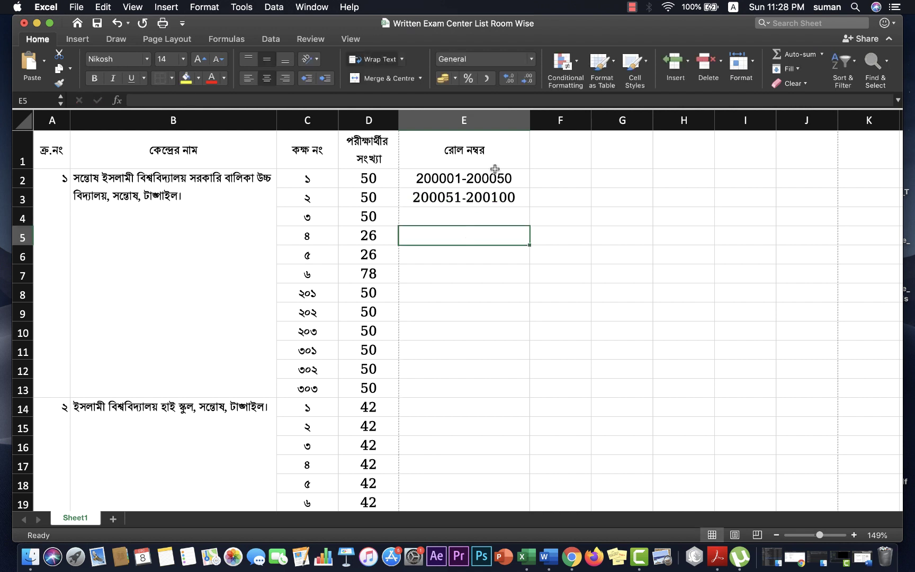
key(super+z)
key(super+z)
Step: Enter the formula =D2-1 in F2 so it shows 49
click(563, 180)
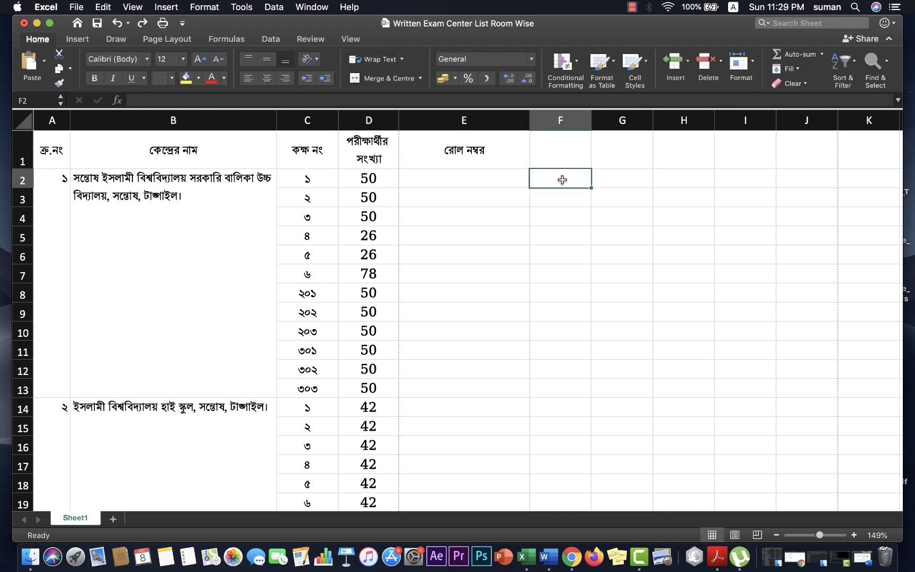
click(374, 178)
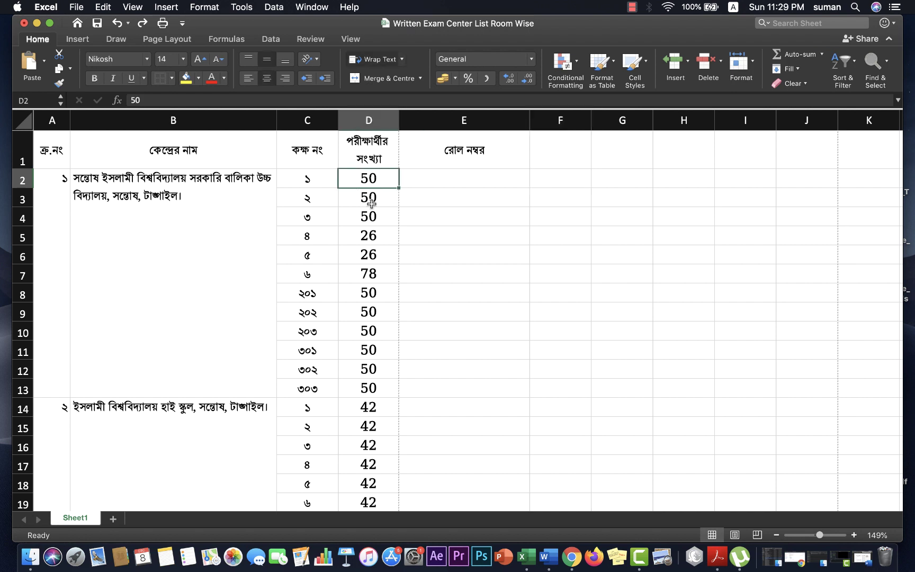
click(546, 179)
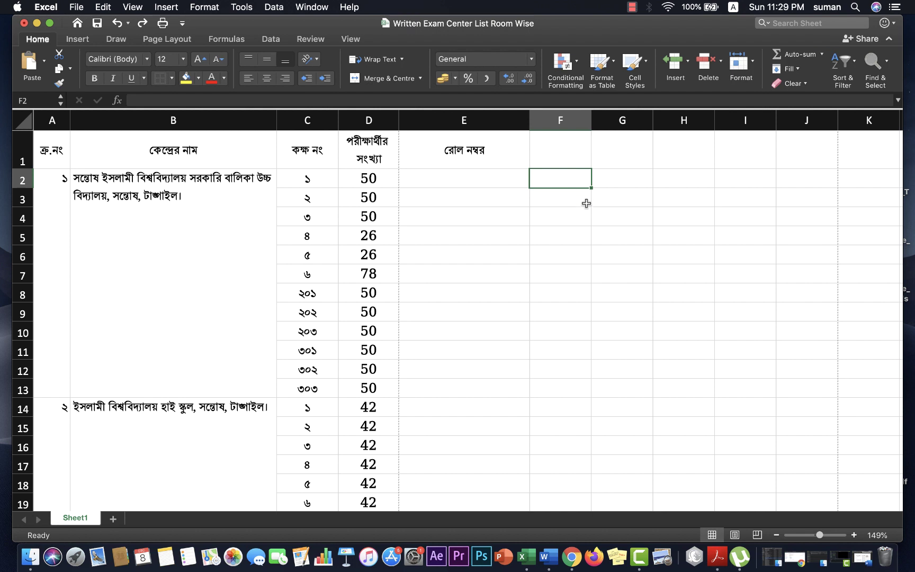
text(=)
click(374, 180)
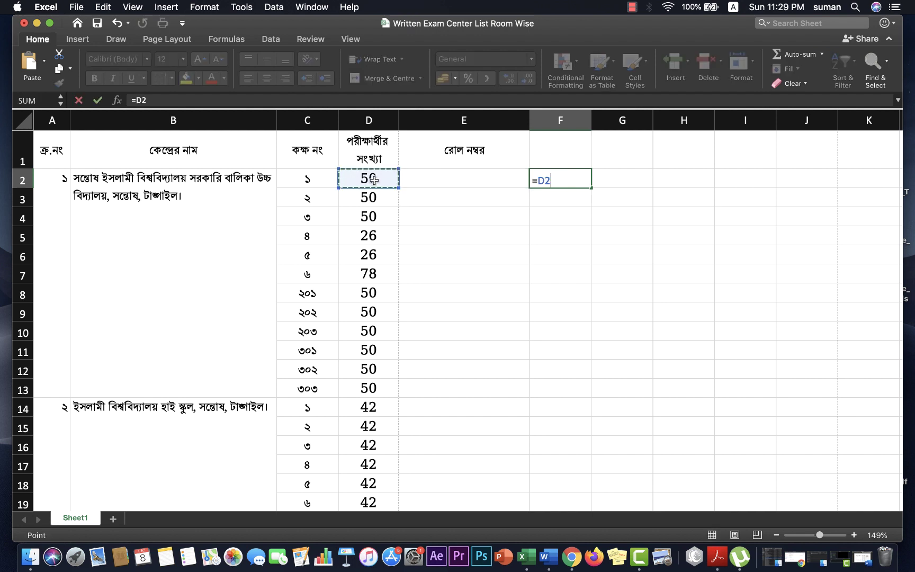
text(-1)
key(Return)
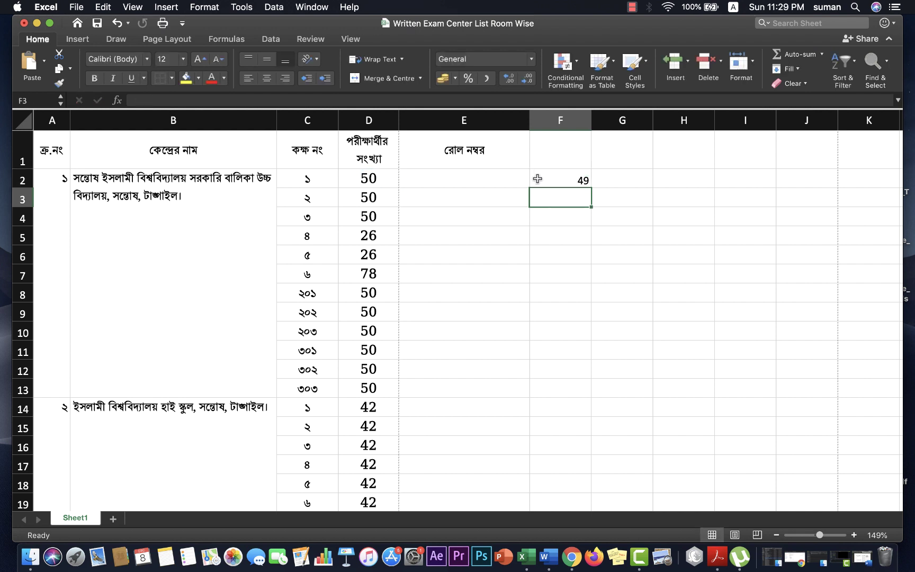
Step: Fill the minus-one formula down column F, verify rows 20 and 26, and narrow column F
click(563, 177)
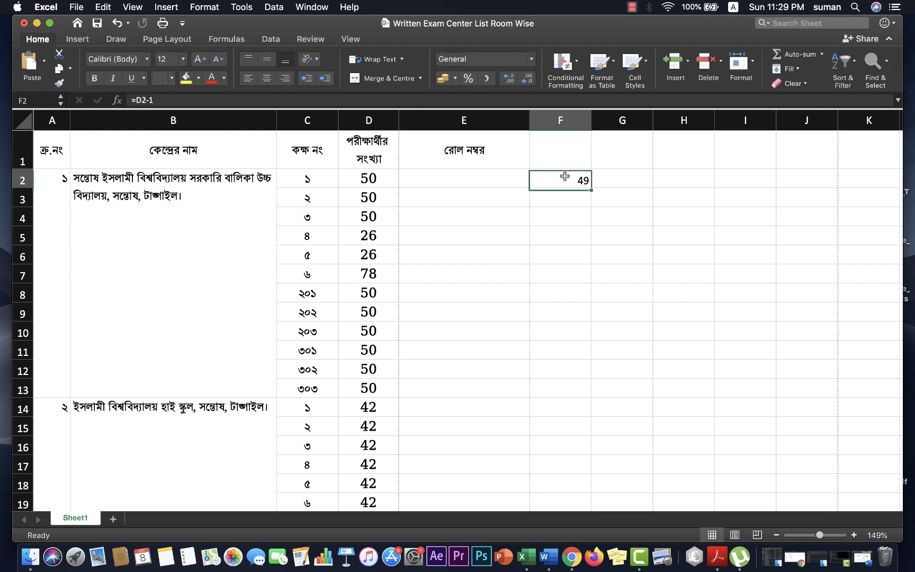
double_click(592, 188)
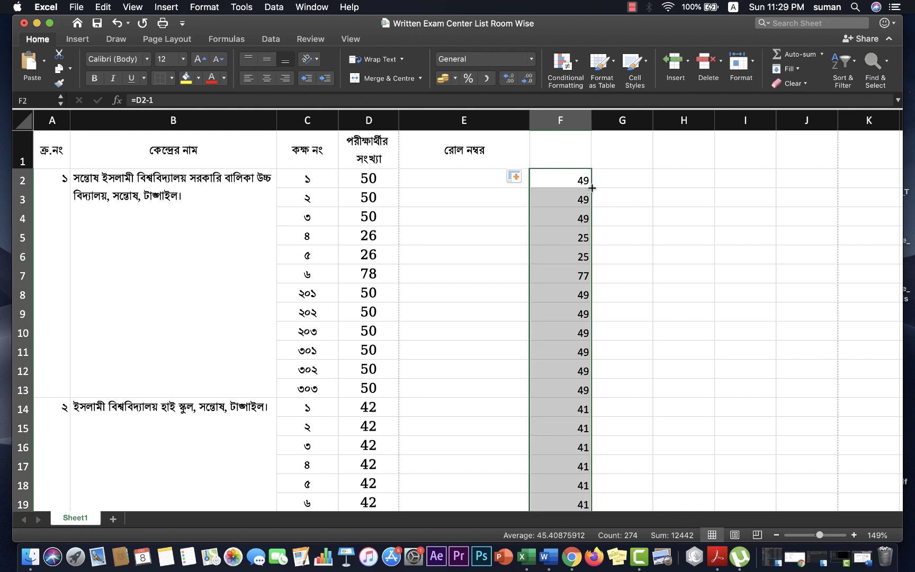
scroll(359, 413, down, 7)
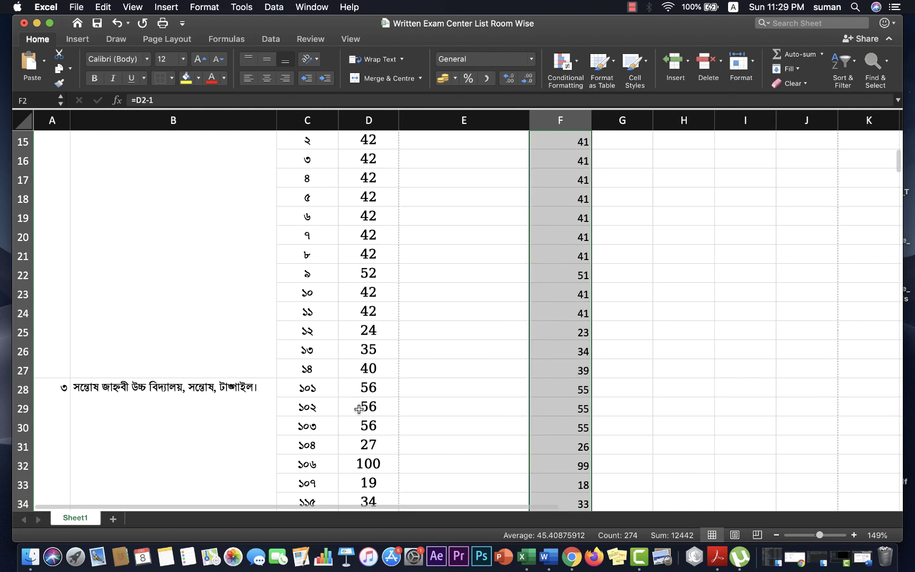
click(365, 237)
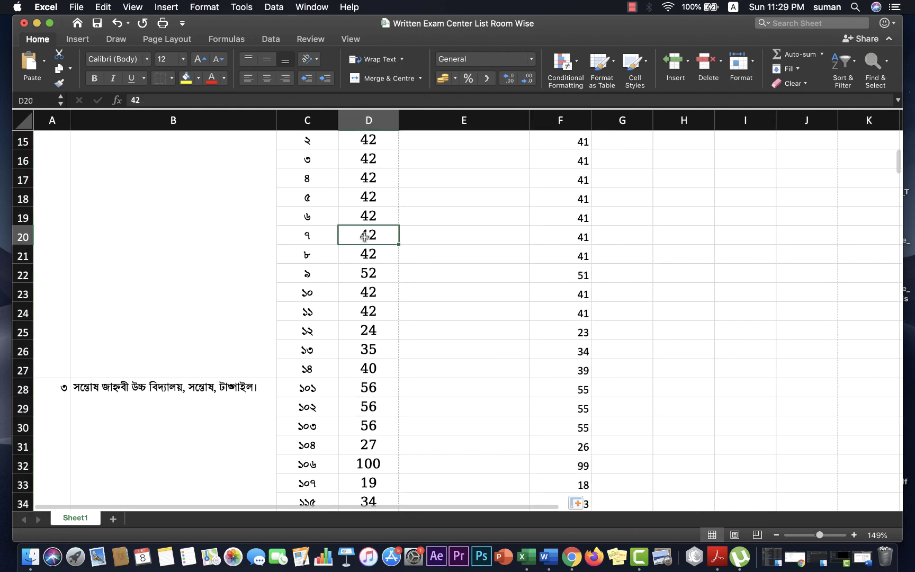
click(579, 237)
click(371, 351)
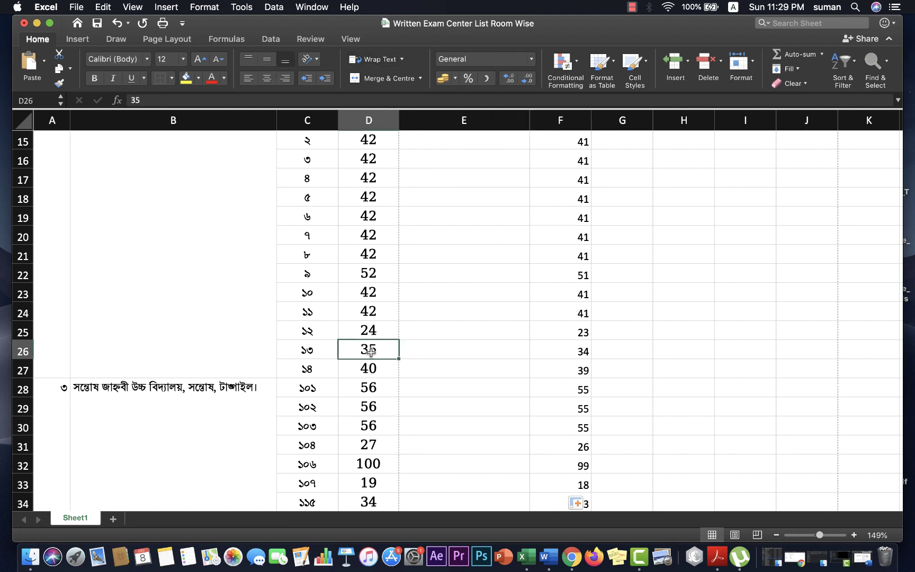
click(583, 351)
scroll(541, 241, up, 7)
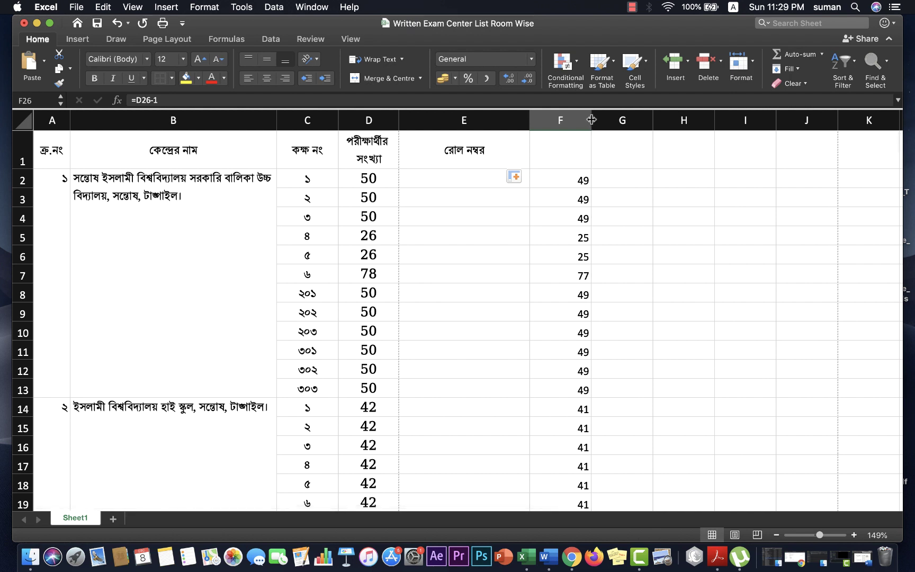
drag(592, 120, 553, 120)
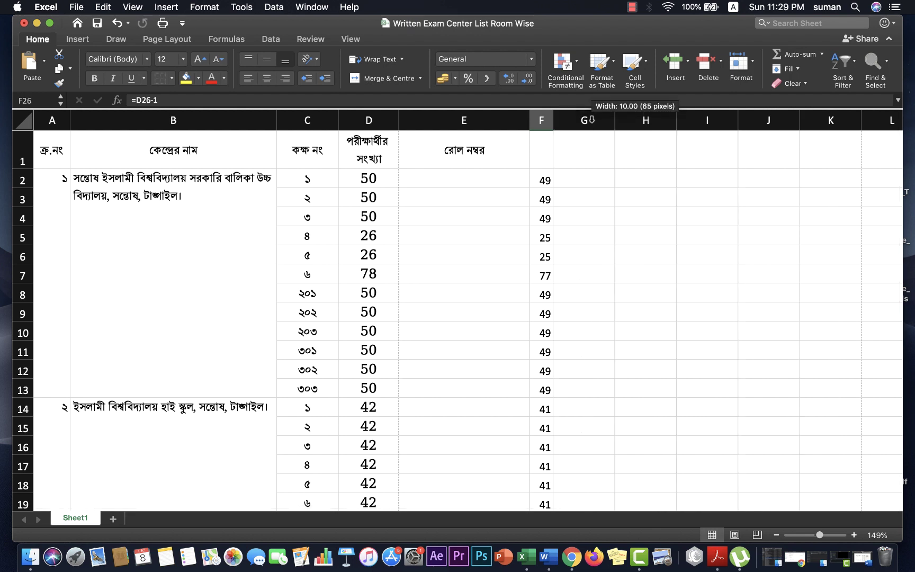
click(598, 181)
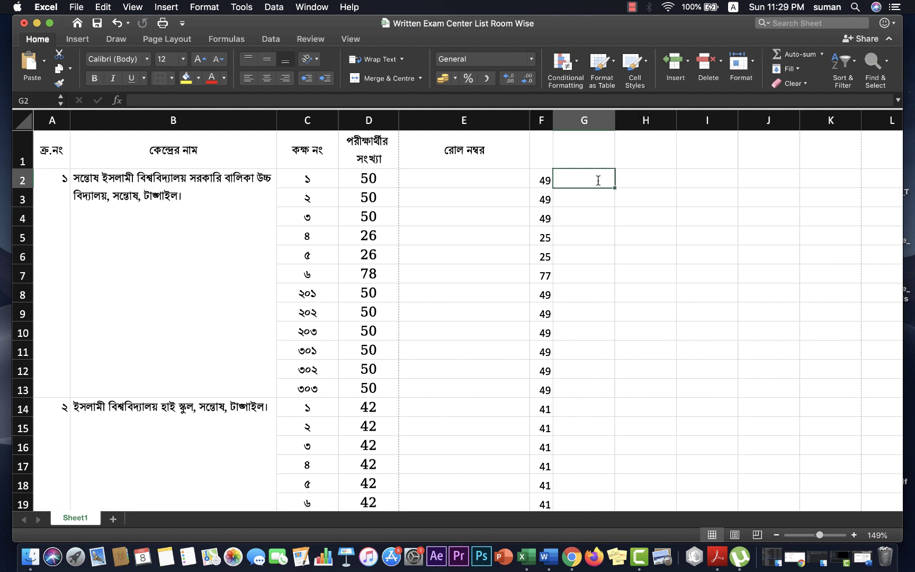
Step: Enter starting roll 200001 in G2 and a dash in H2, autofitting column H
text(200001)
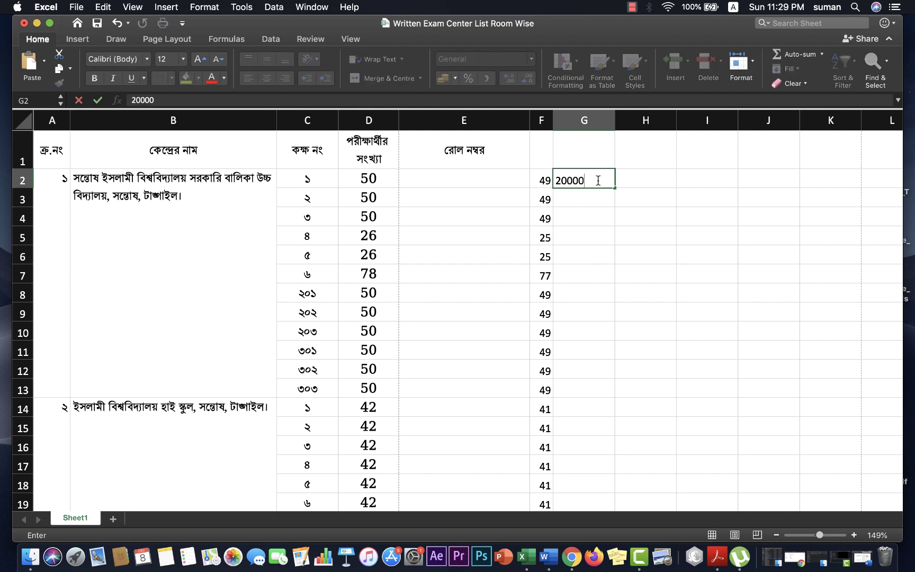
click(664, 180)
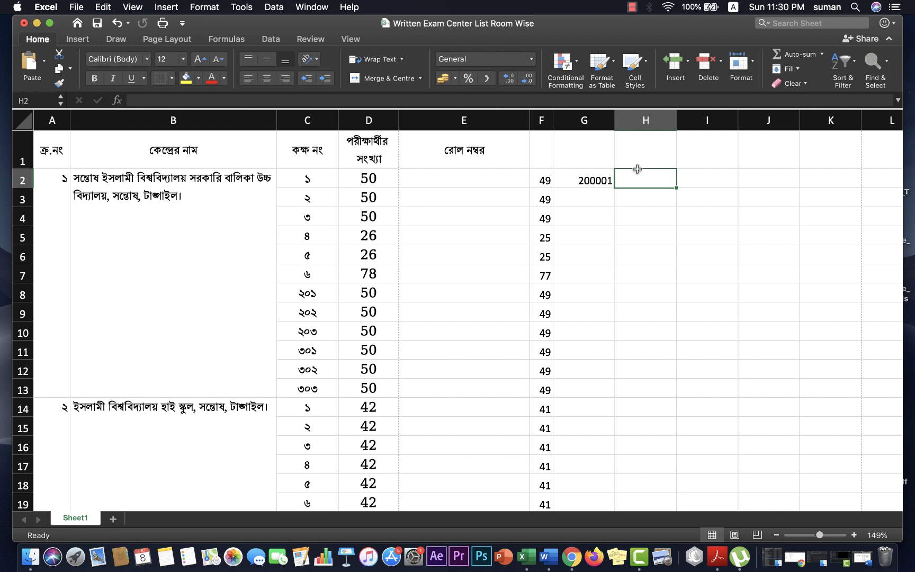
text(-)
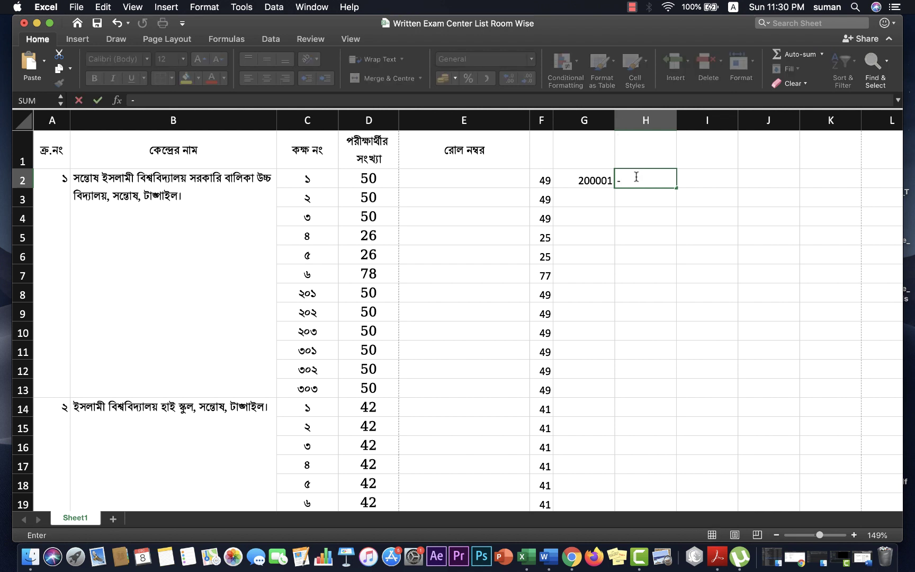
key(Return)
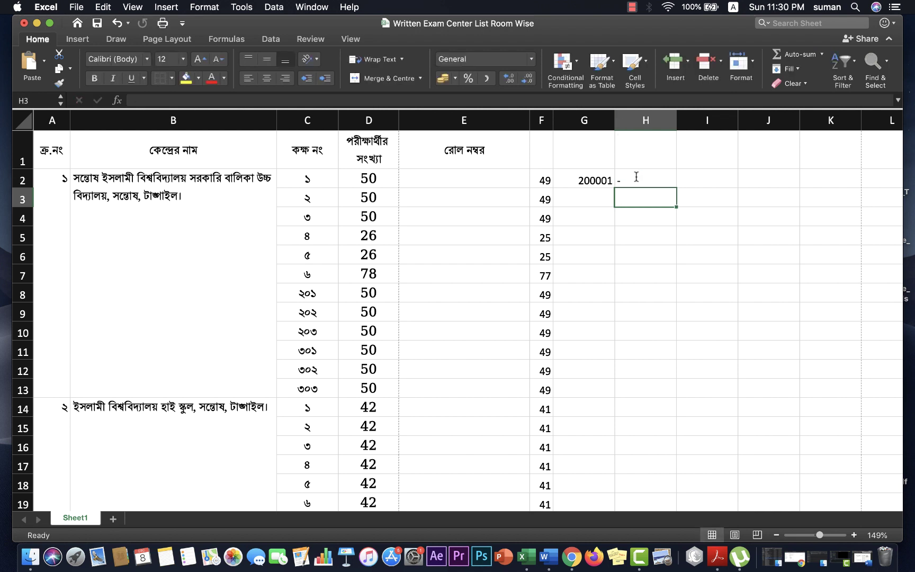
double_click(677, 119)
Step: Compute the ending roll in I2 with =G2+F2, giving 200050, and narrow column I
click(650, 179)
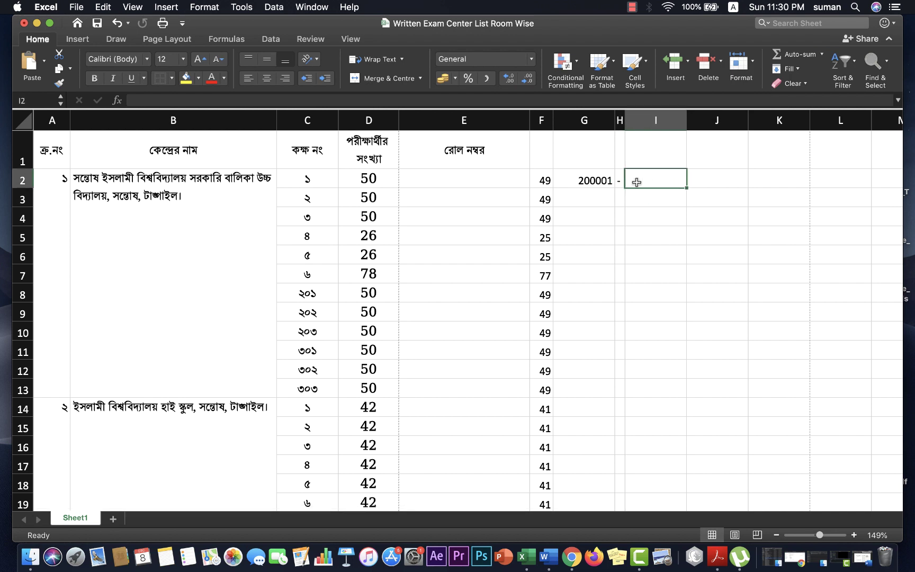
text(=)
click(588, 180)
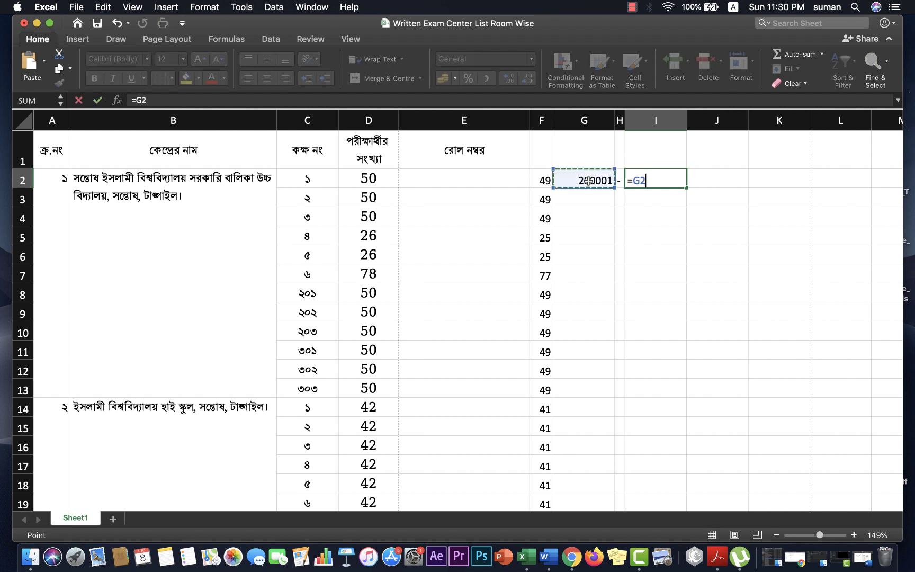
text(+)
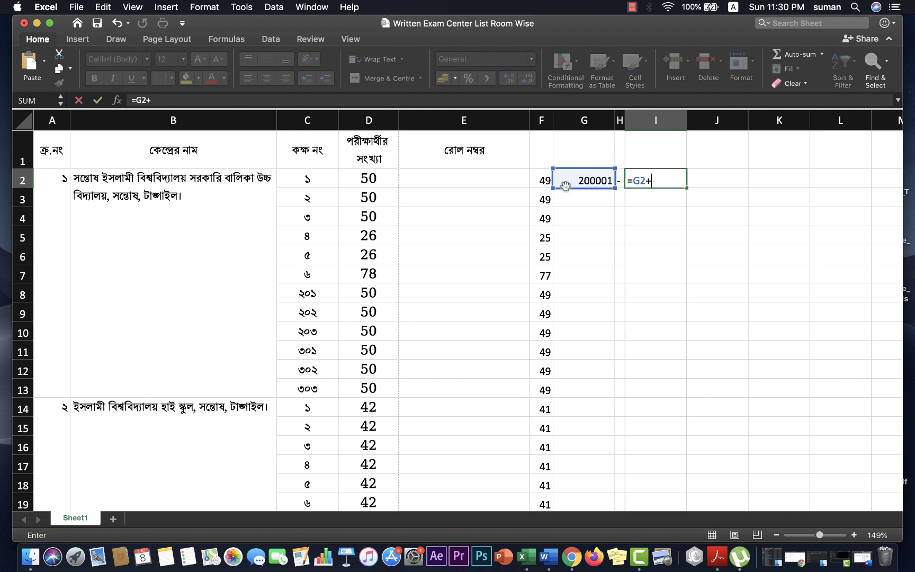
click(541, 181)
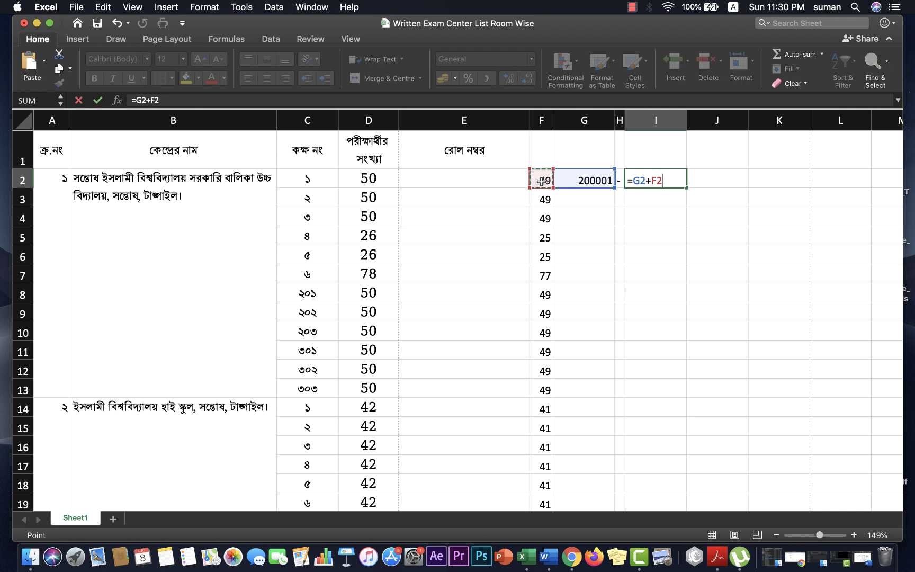
key(Return)
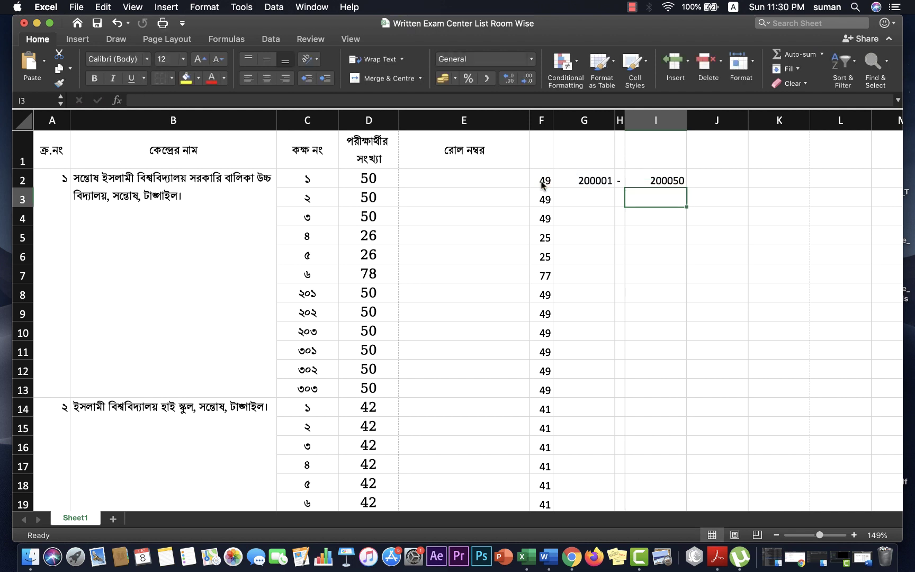
click(665, 181)
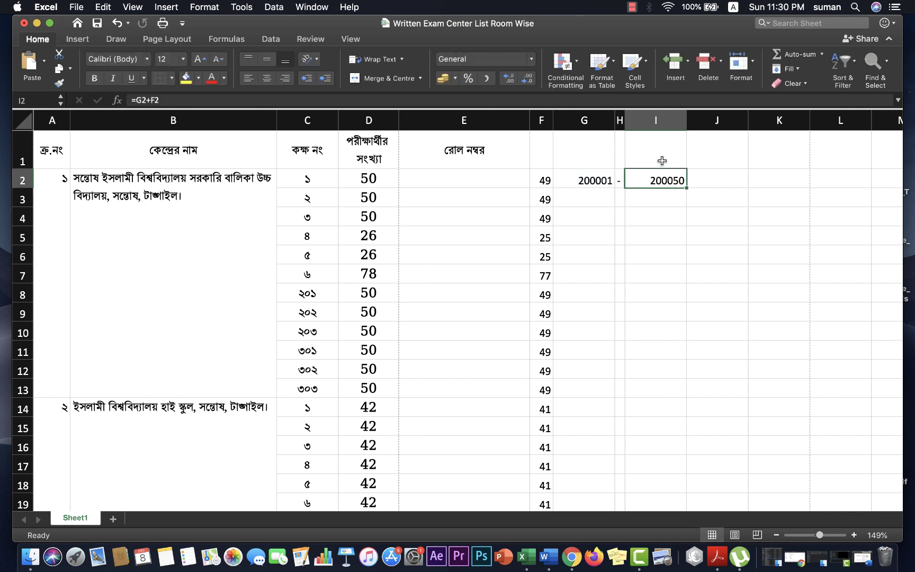
drag(687, 117, 666, 117)
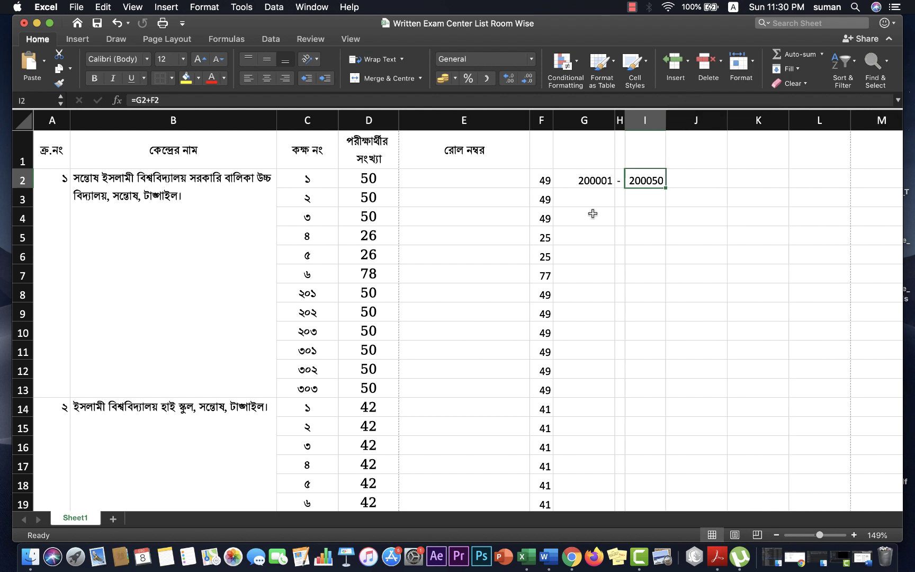
click(603, 182)
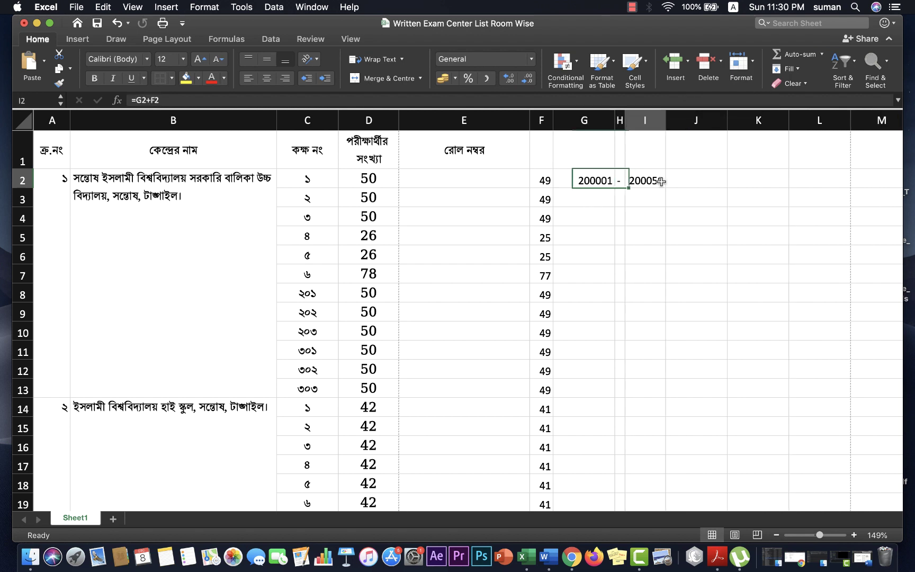
click(662, 182)
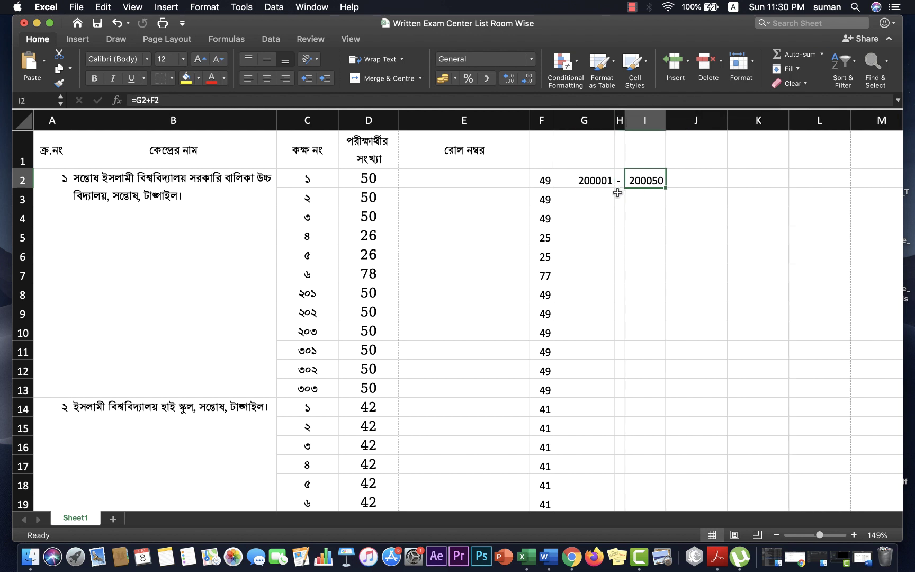
click(602, 198)
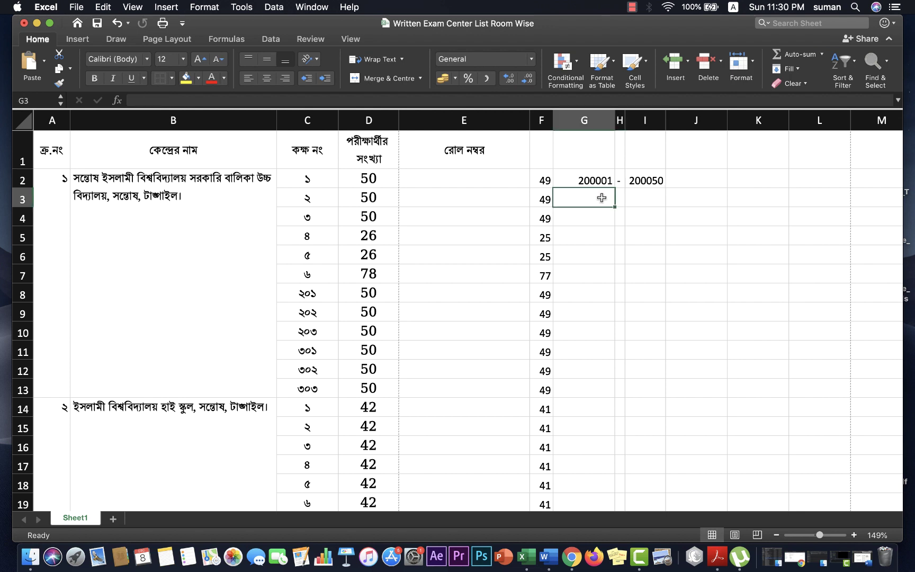
Step: Enter =I2+1 in G3 so room 2 starts one after room 1's ending roll
text(=)
click(643, 183)
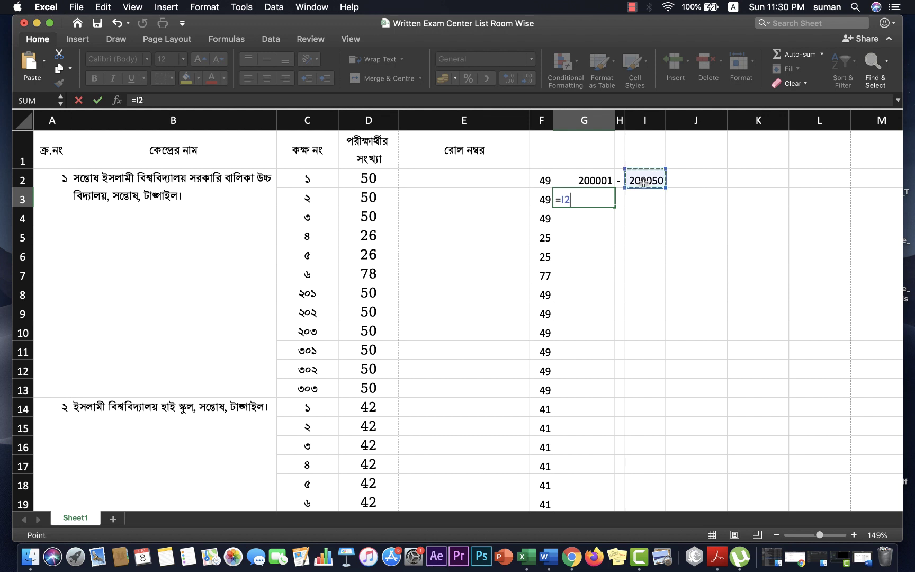
text(+1)
key(Return)
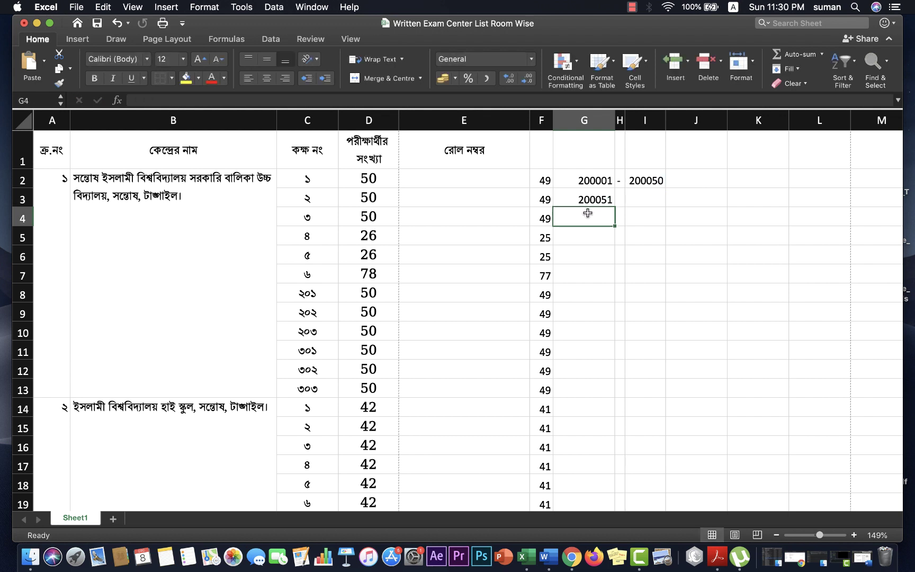
click(591, 202)
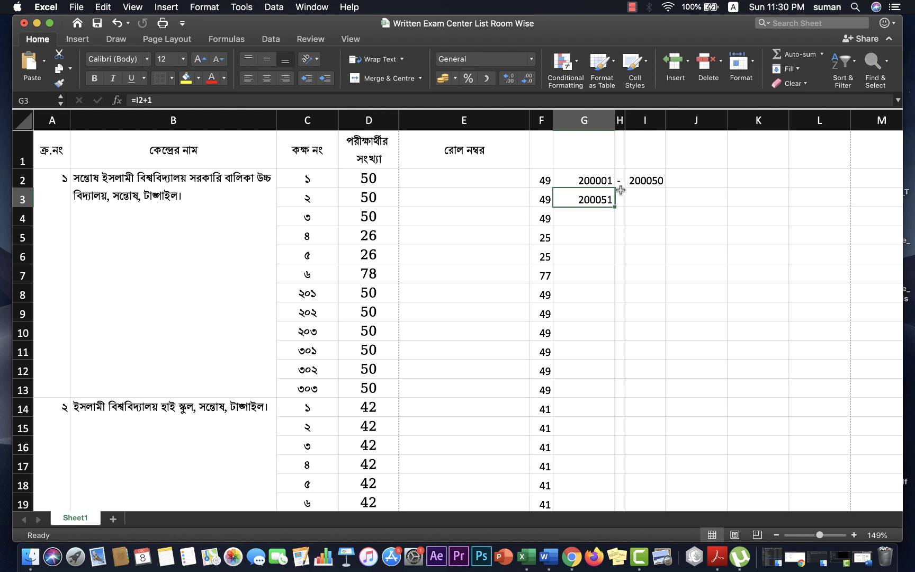
Step: Fill the ending-roll formula from I2 and the starting-roll formula from G3 down all rooms
click(656, 181)
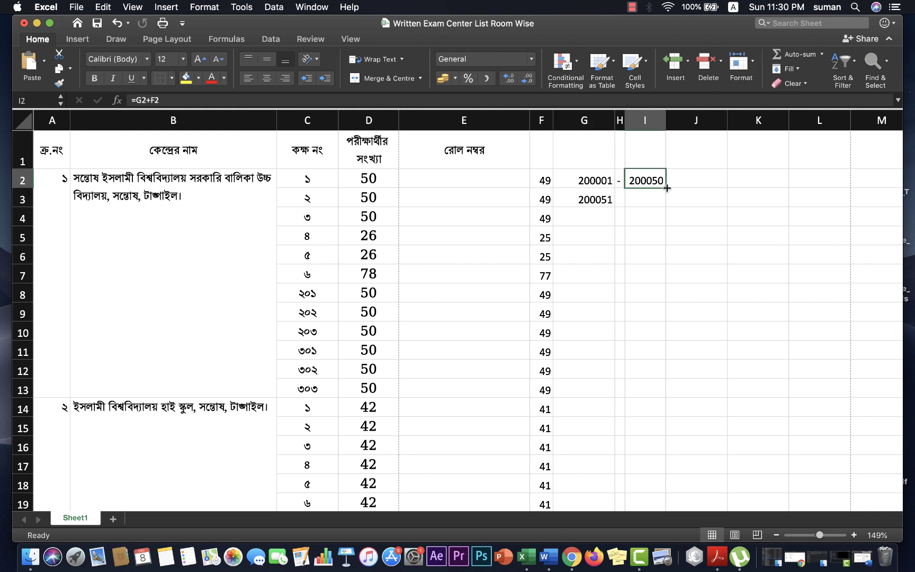
double_click(667, 187)
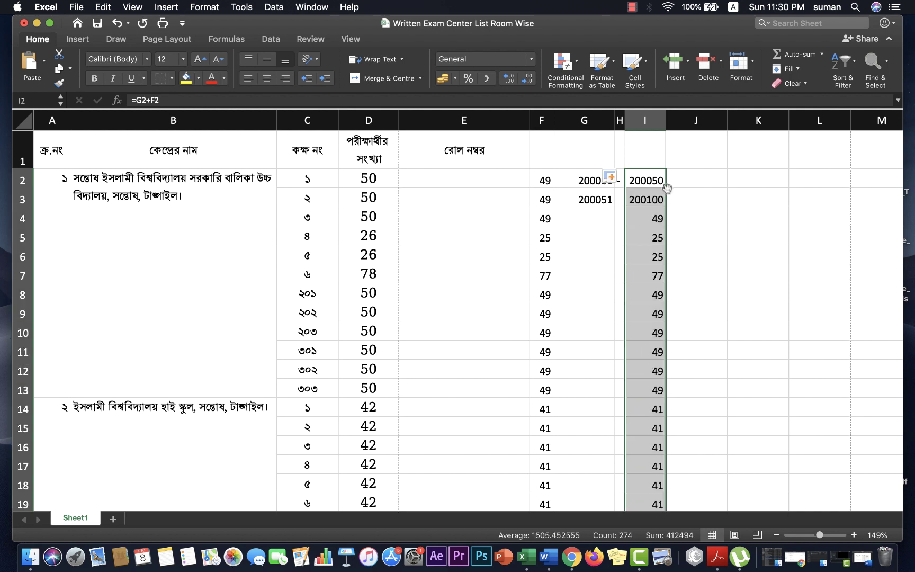
click(608, 199)
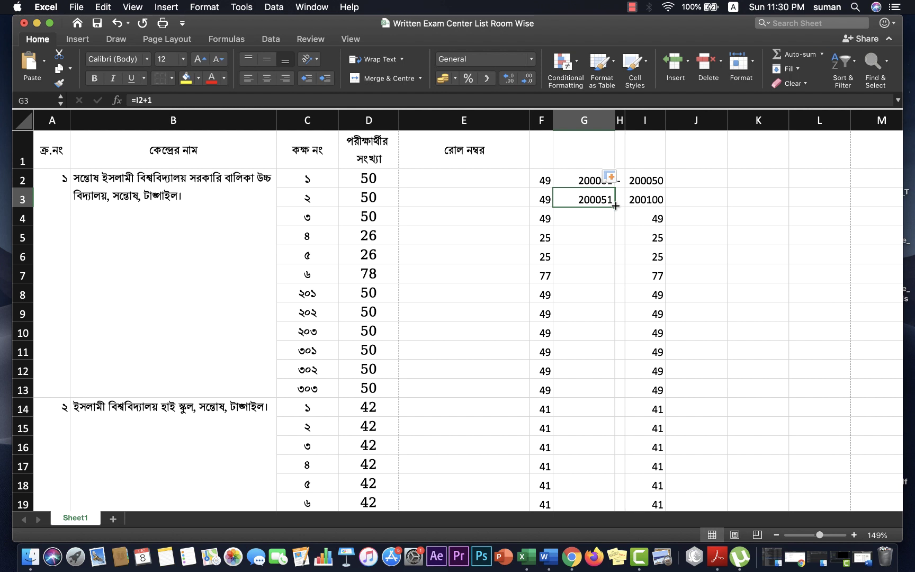
double_click(616, 207)
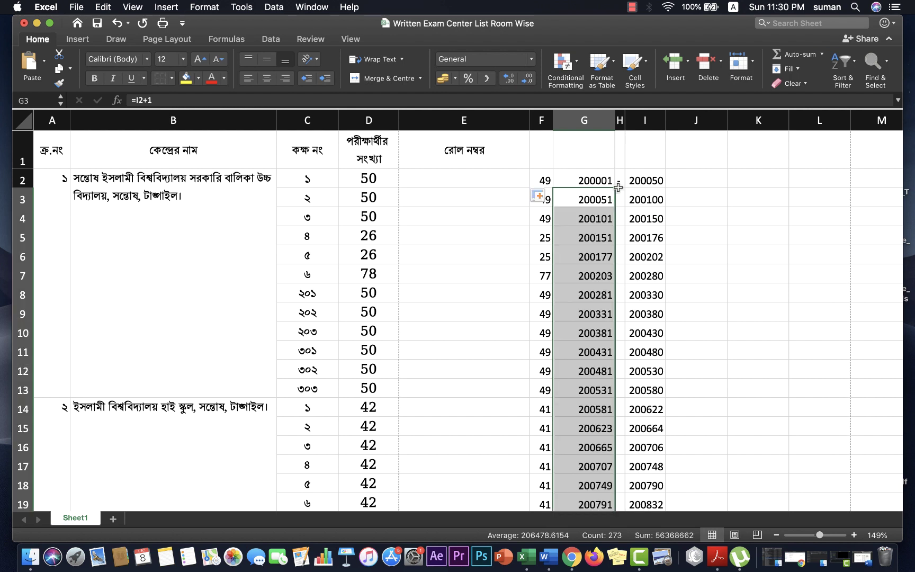
Step: Fill the H2 dash down every room and check that row 275 reads 212687 - 212716
click(618, 186)
double_click(625, 188)
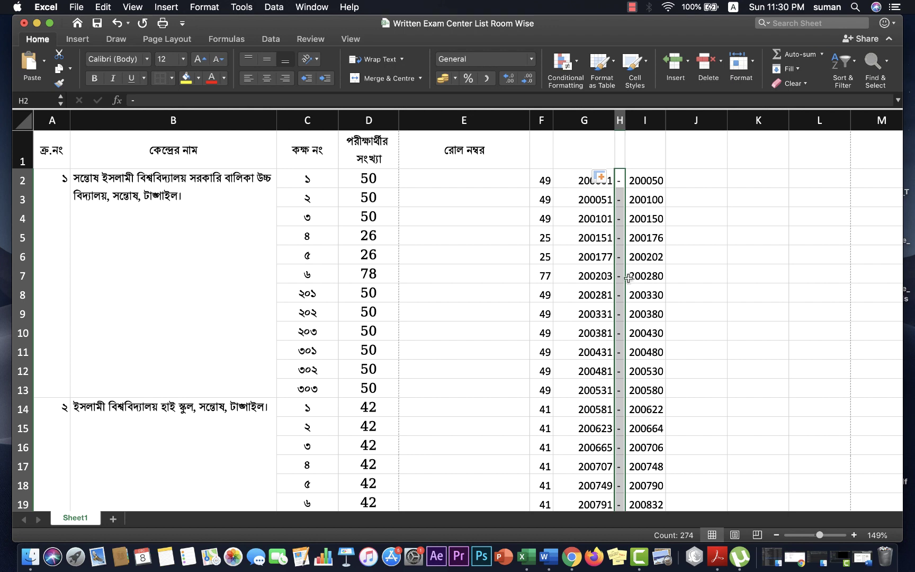
click(593, 258)
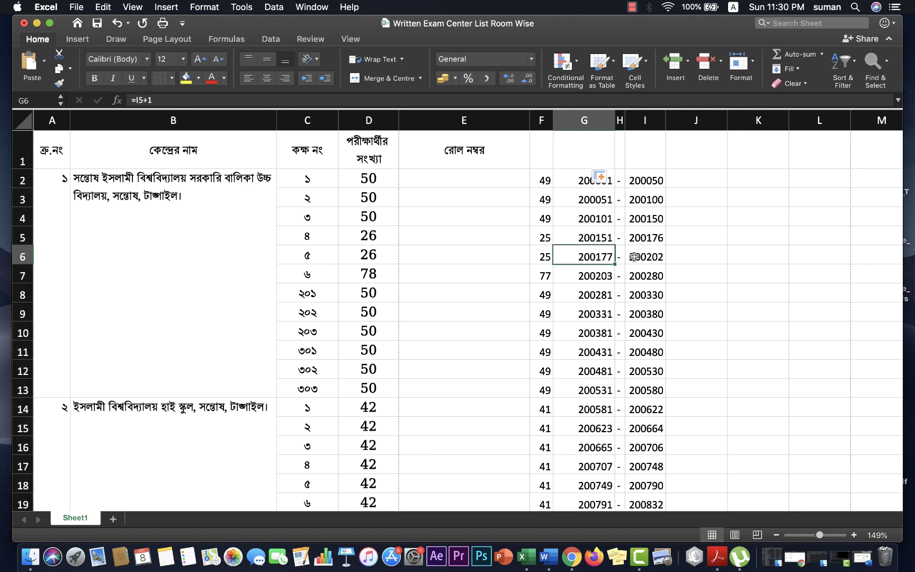
scroll(626, 240, down, 10)
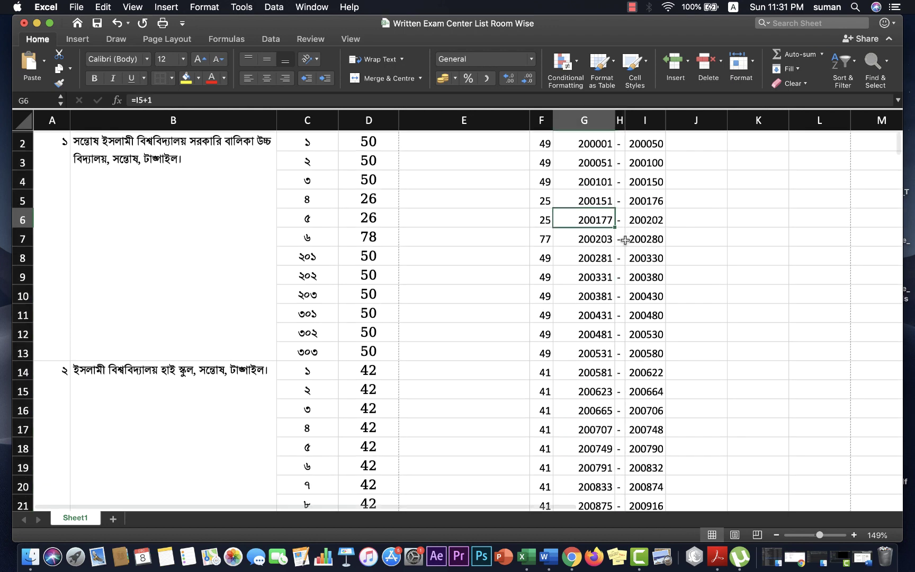
scroll(625, 240, down, 20)
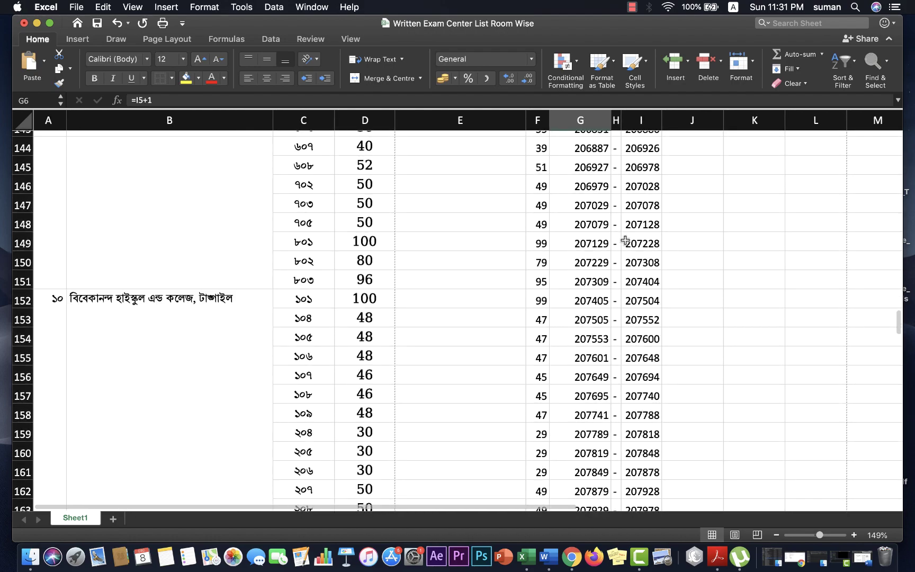
scroll(625, 240, down, 3)
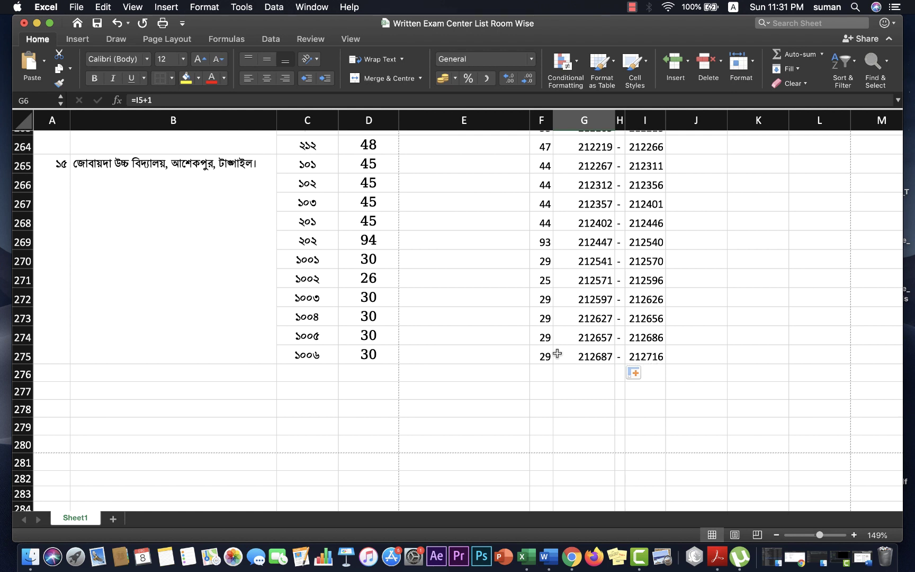
scroll(400, 243, up, 20)
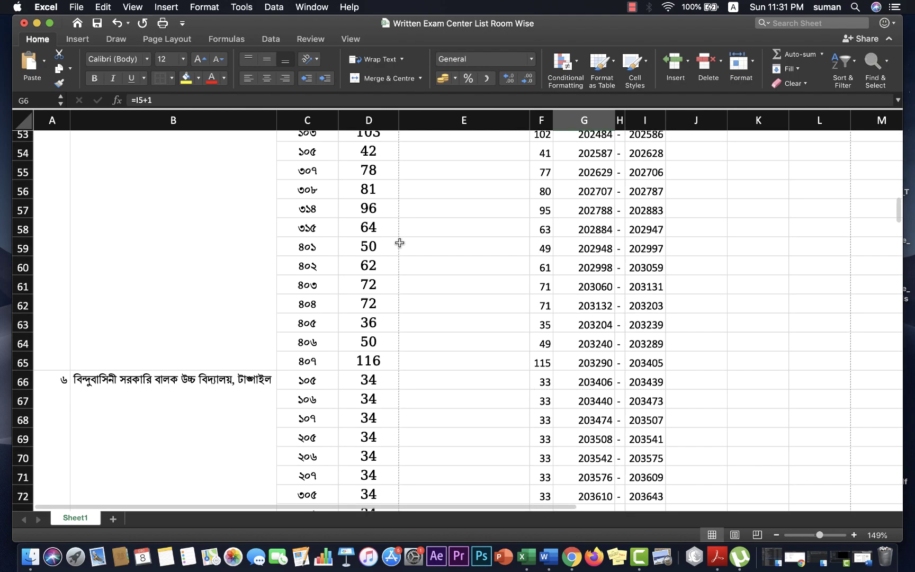
scroll(400, 244, up, 17)
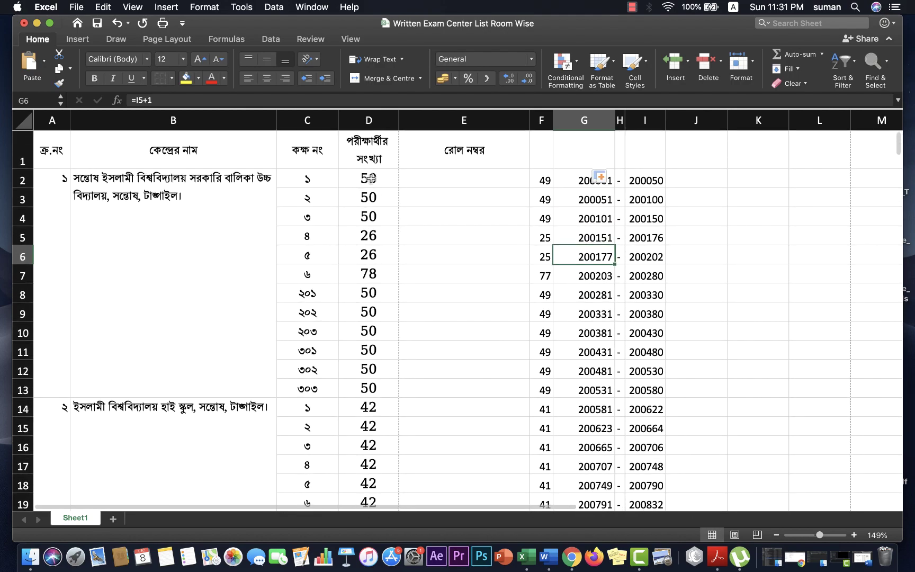
Step: Select the student counts in column D to see their 12716 total
drag(369, 178, 370, 369)
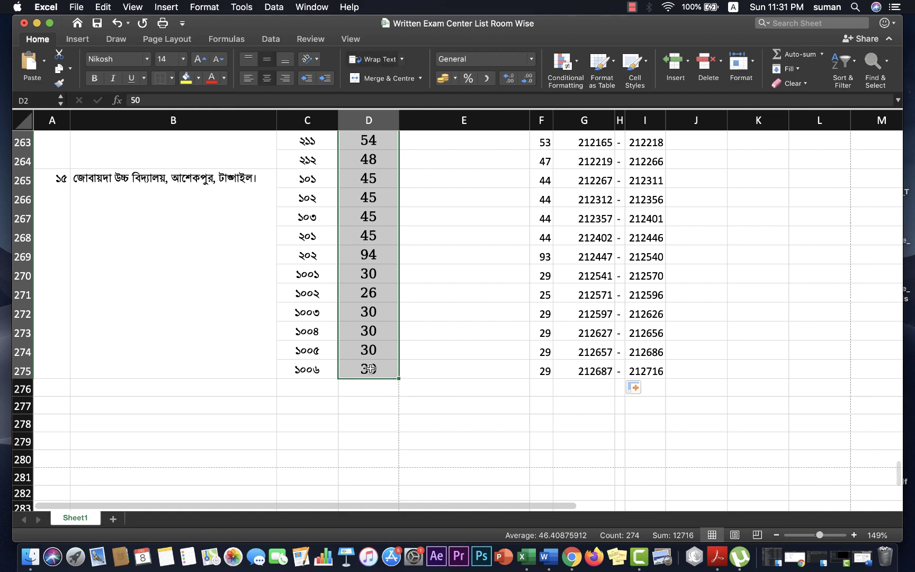
click(776, 57)
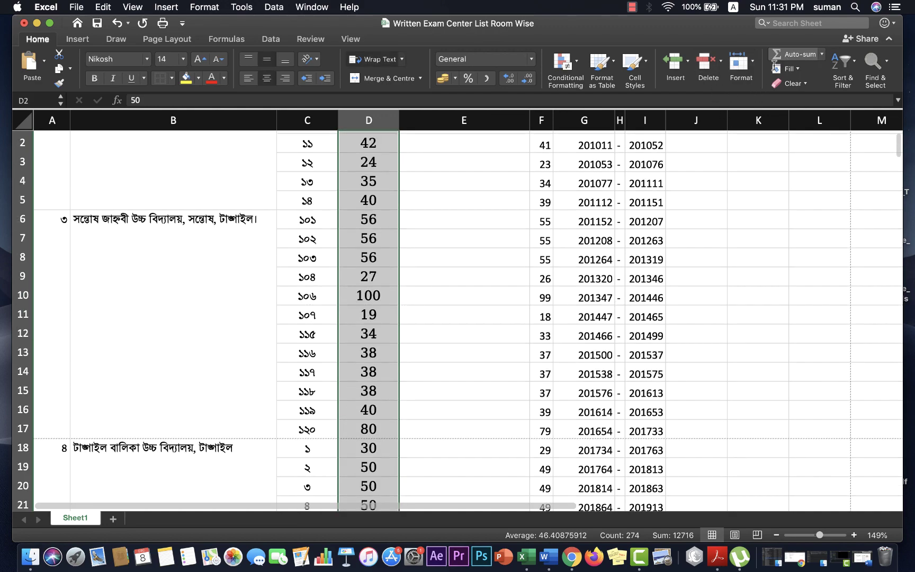
scroll(447, 350, down, 20)
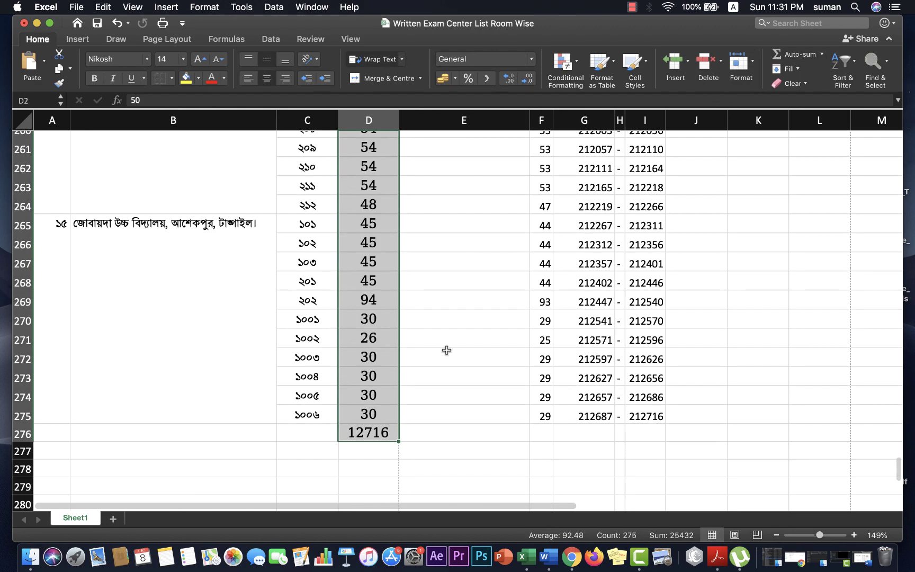
scroll(447, 350, down, 20)
scroll(447, 350, up, 20)
scroll(447, 350, down, 3)
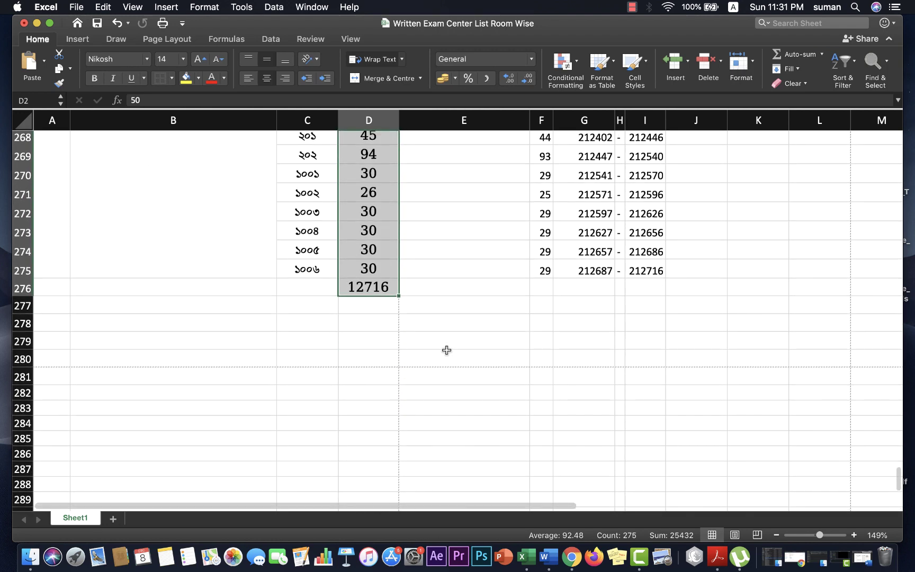
scroll(446, 350, up, 1)
Step: Compare the D276 total with the last end roll 212716 in I275, then undo the total
click(367, 290)
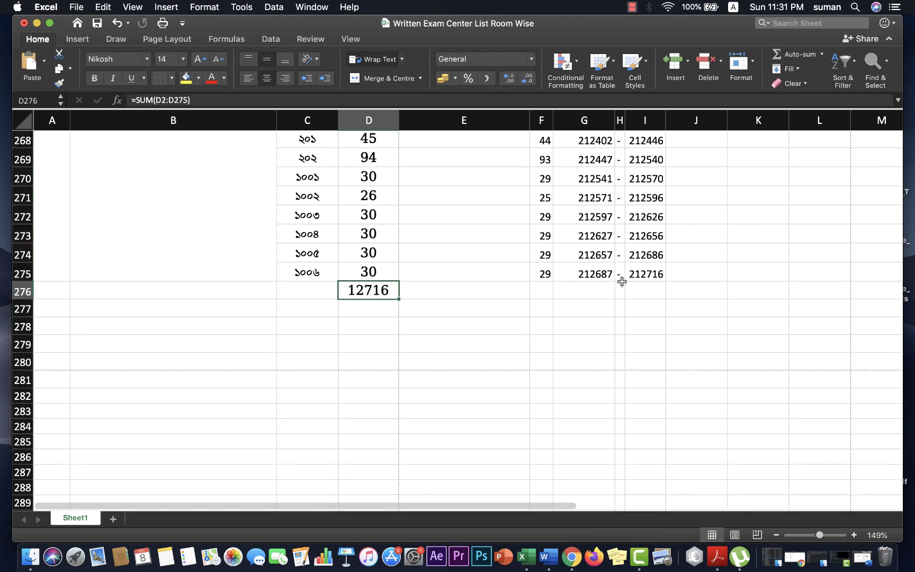
click(643, 273)
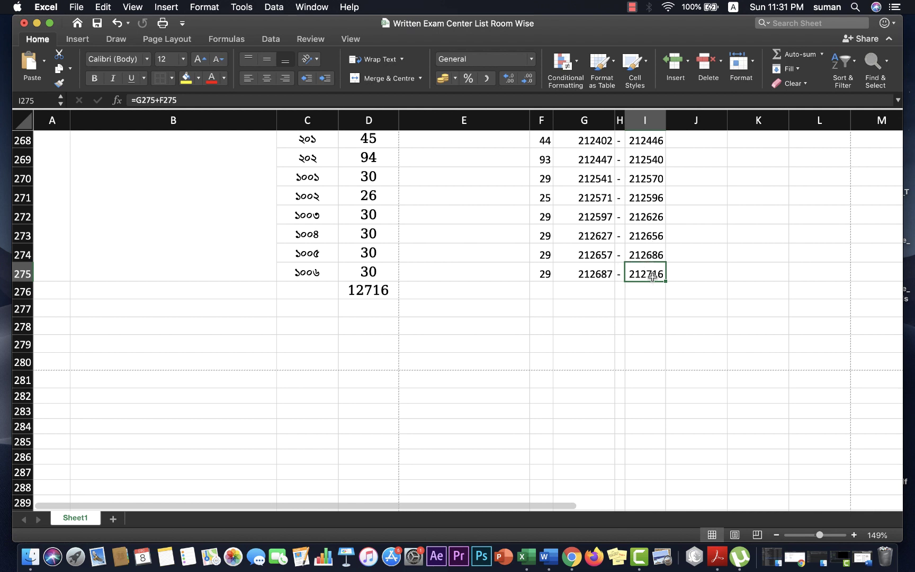
click(495, 323)
click(379, 292)
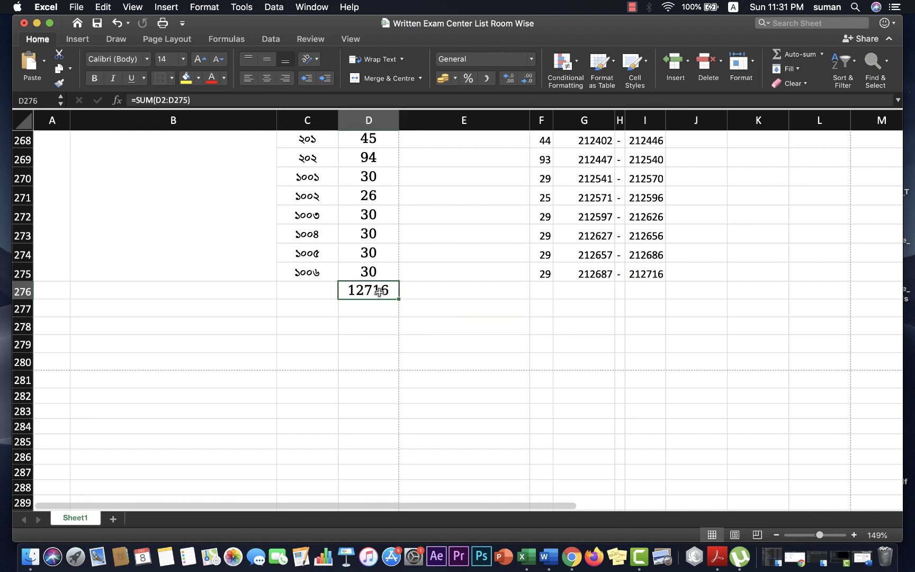
key(super+z)
scroll(646, 237, up, 20)
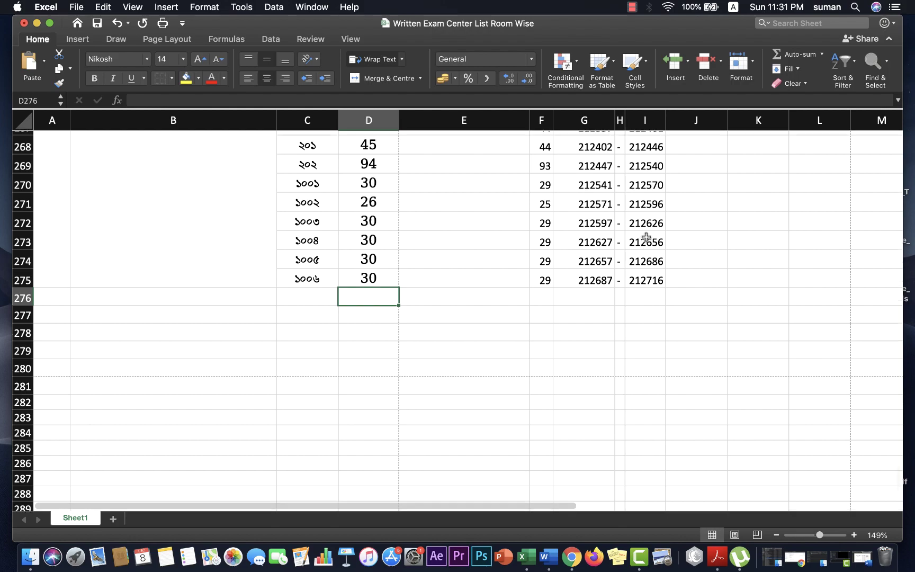
Step: Check the start and end rolls in G2 and I2, then begin a formula in E2
scroll(647, 237, up, 10)
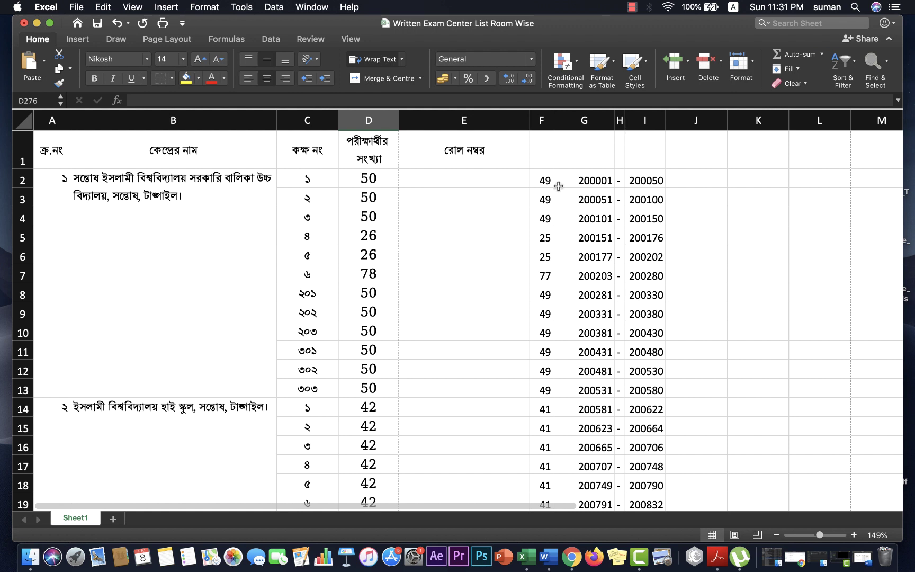
click(580, 182)
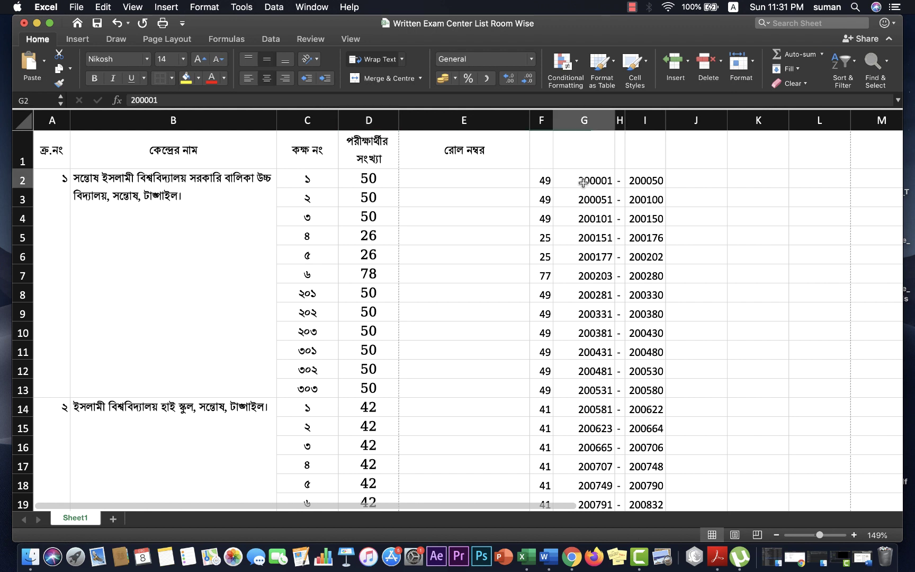
click(657, 179)
key(ctrl+z)
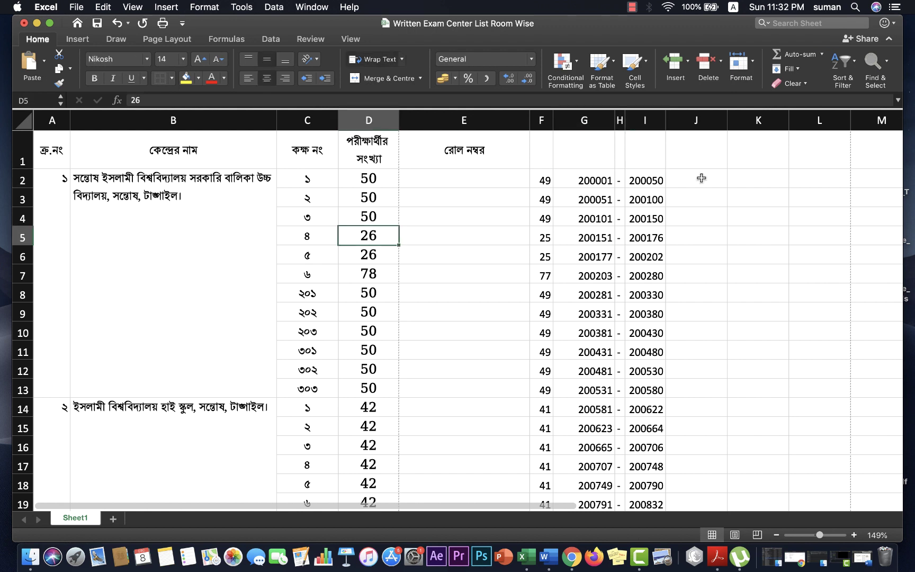
click(468, 182)
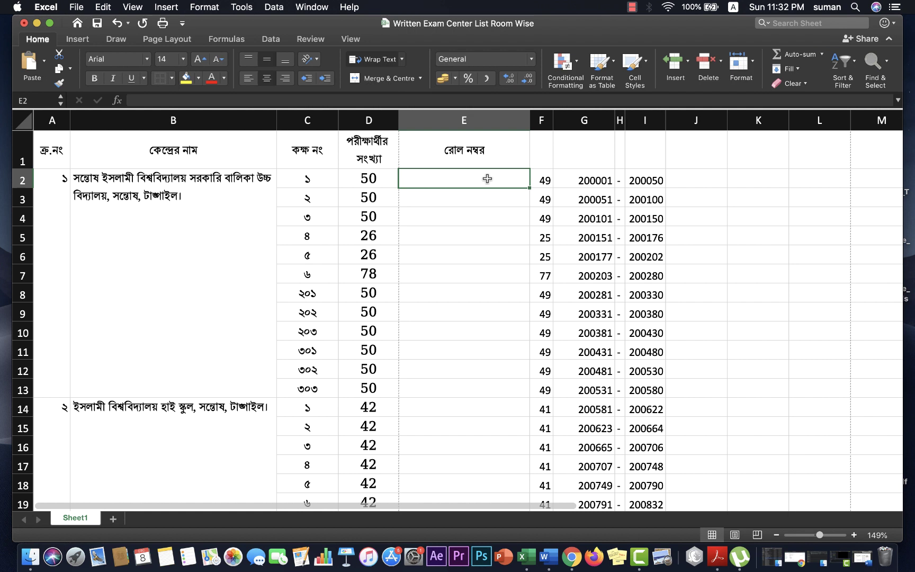
text(=)
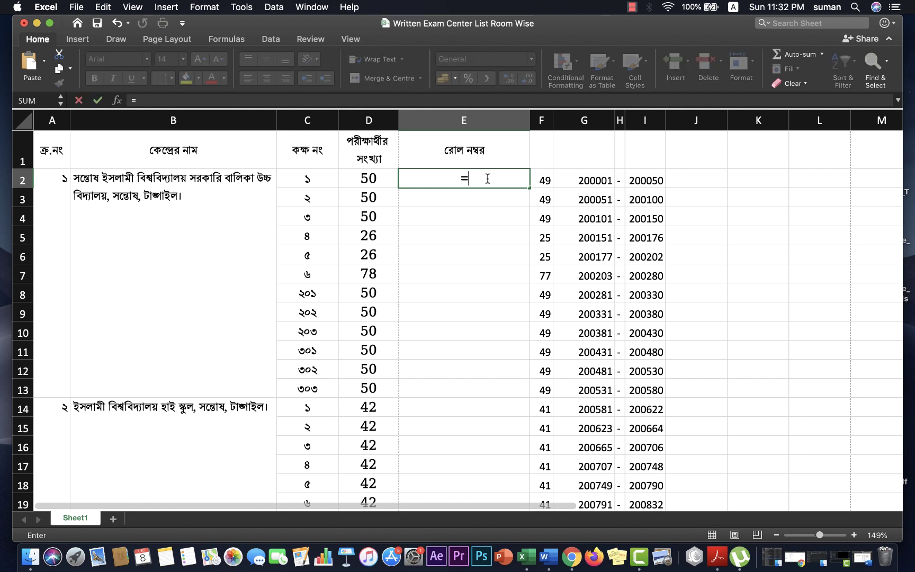
click(596, 180)
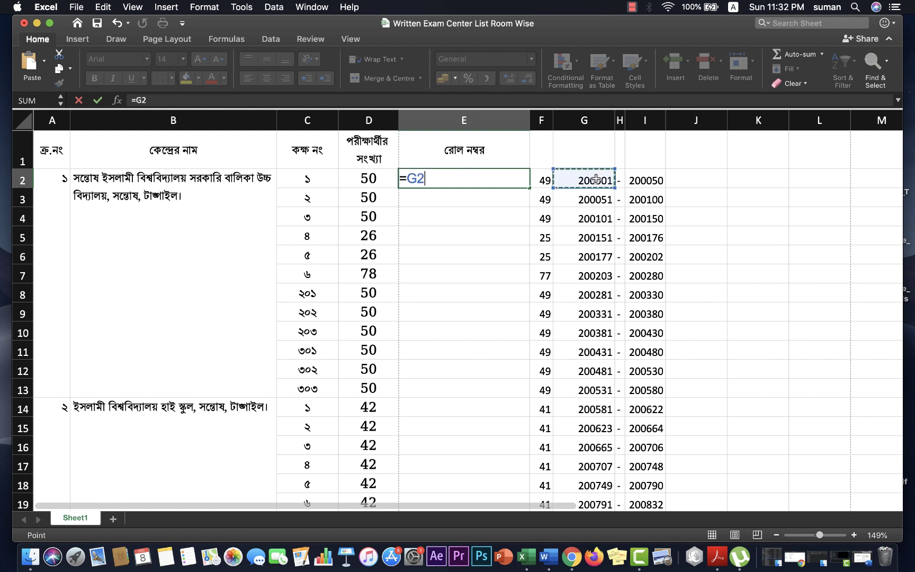
key(BackSpace)
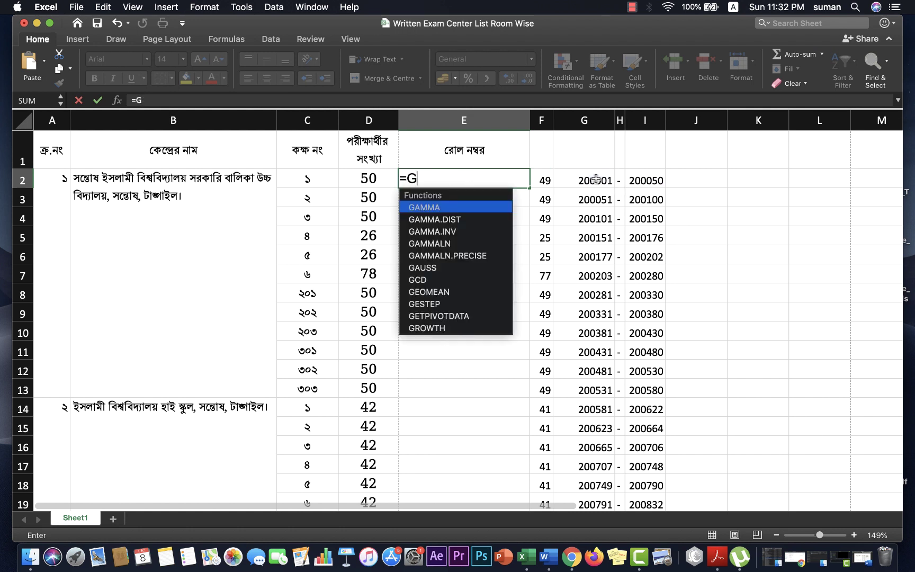
key(BackSpace)
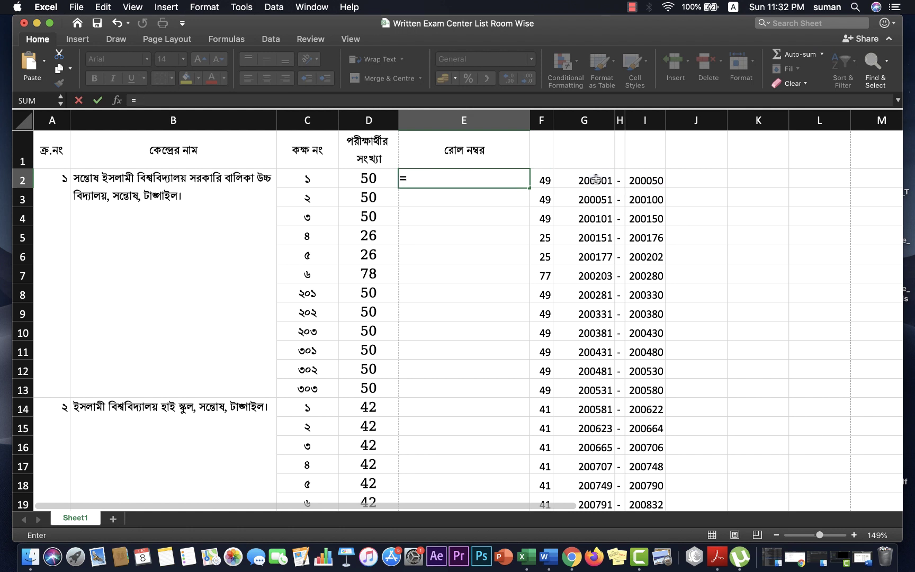
text(CON)
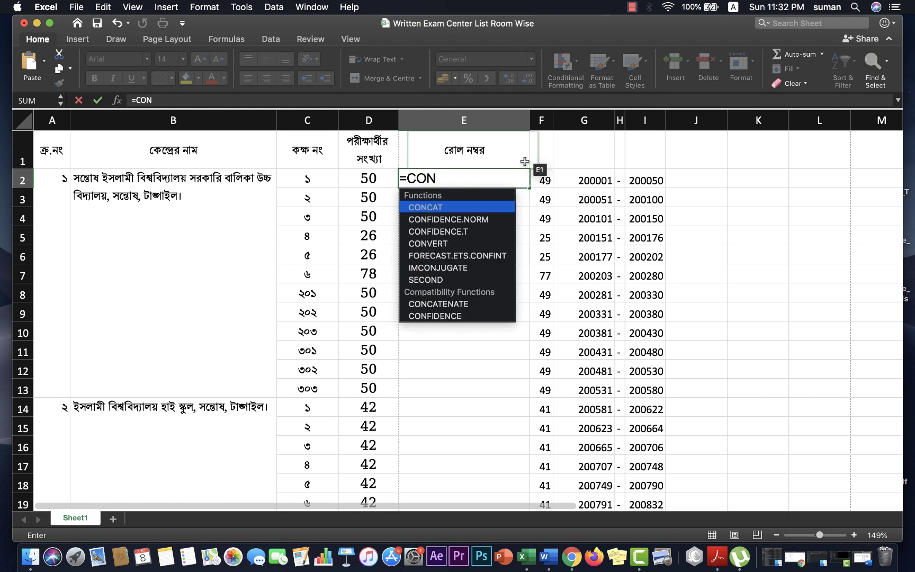
key(Down)
key(Up)
key(Tab)
click(438, 212)
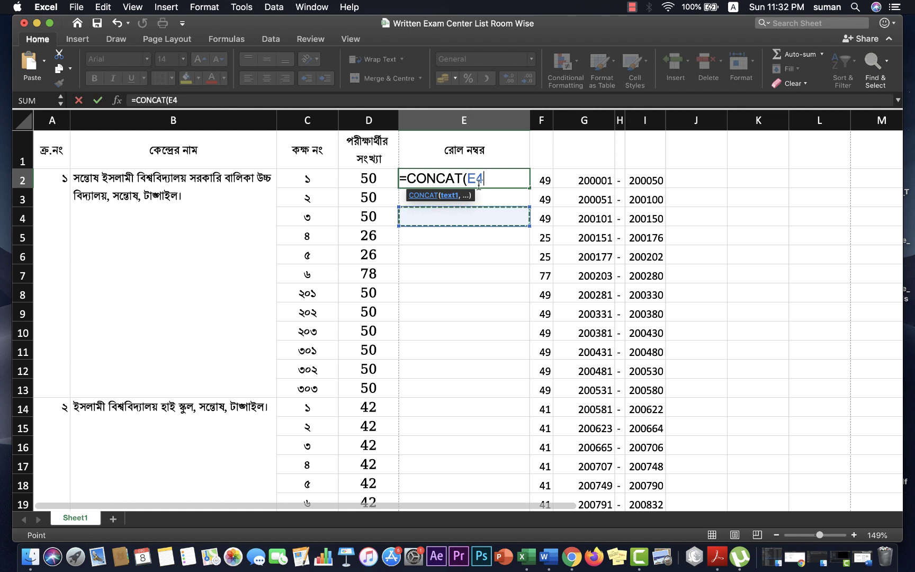
click(603, 181)
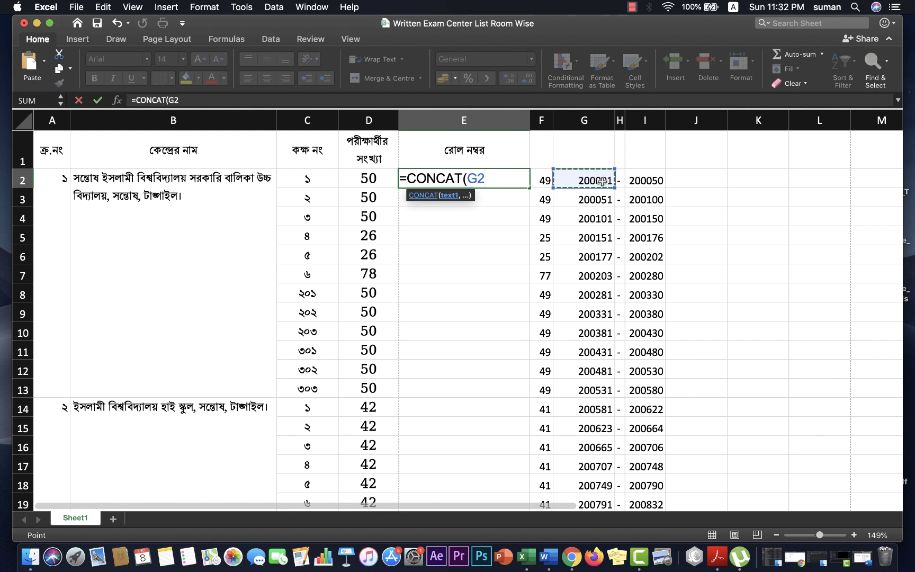
text(,)
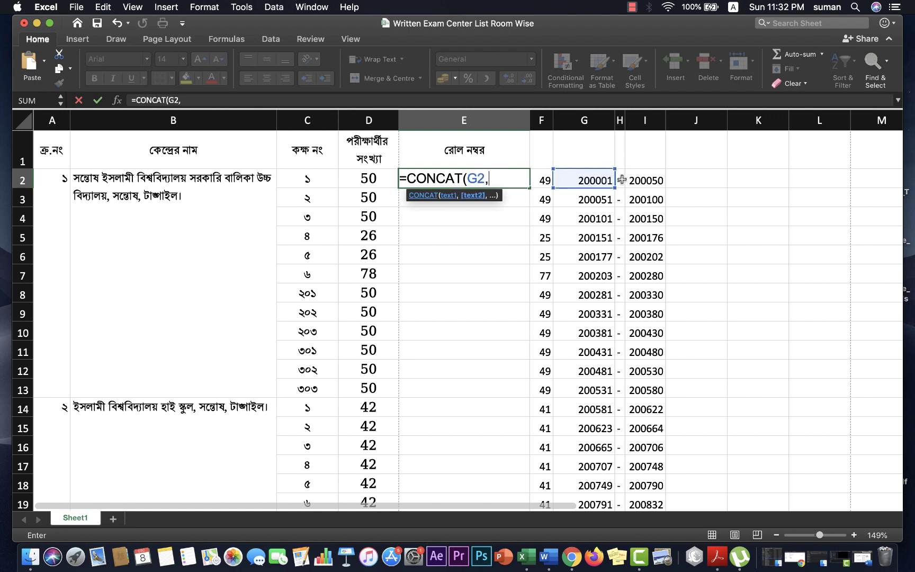
click(621, 180)
text(,)
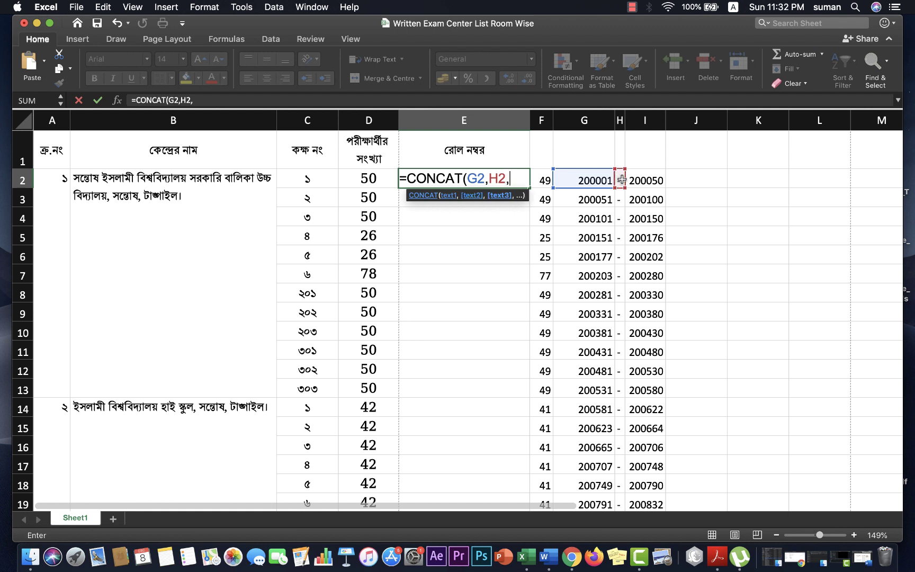
click(656, 181)
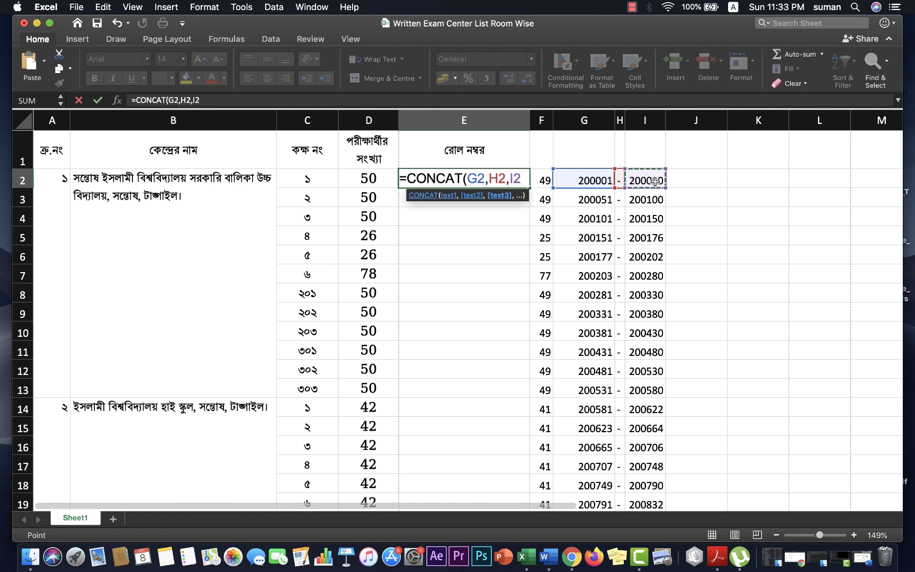
text())
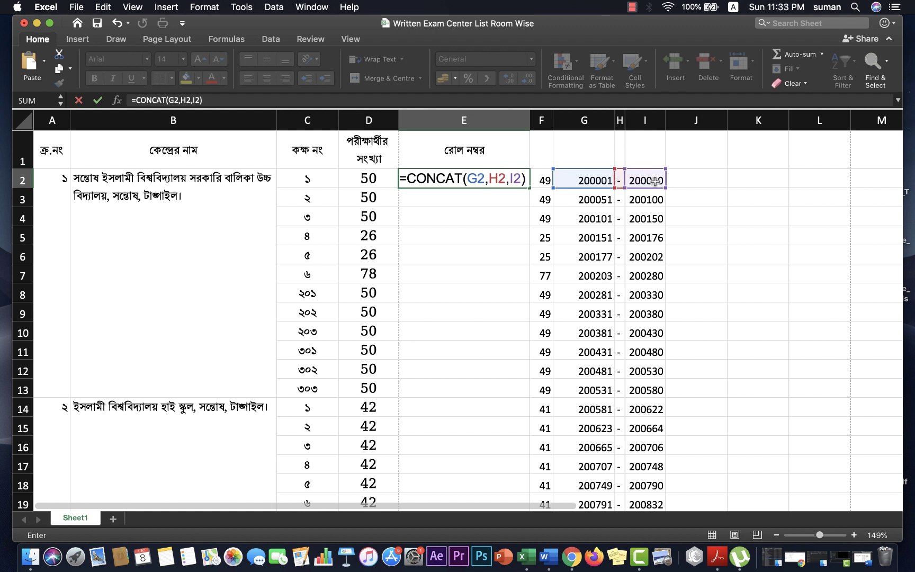
key(Return)
Step: Fill E2's CONCAT formula down the whole of column E
click(500, 179)
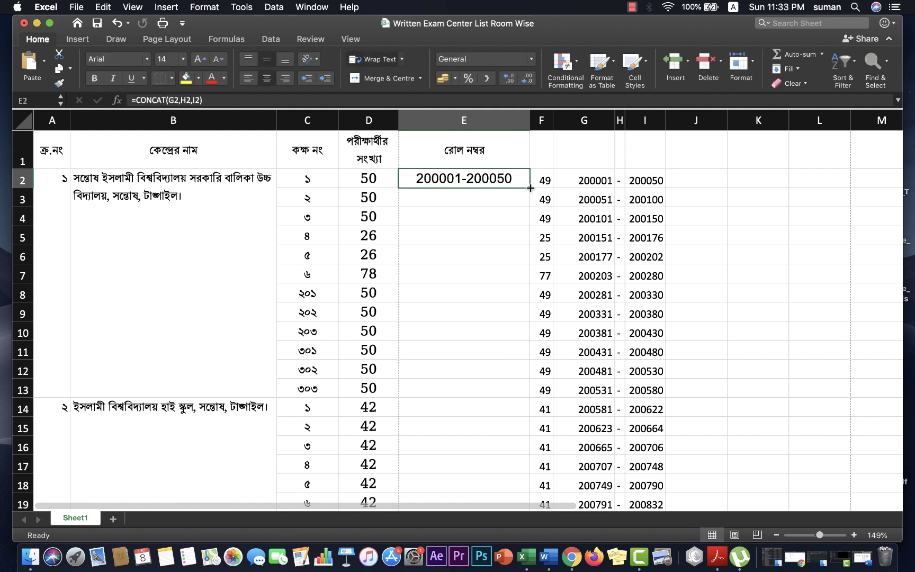
double_click(530, 188)
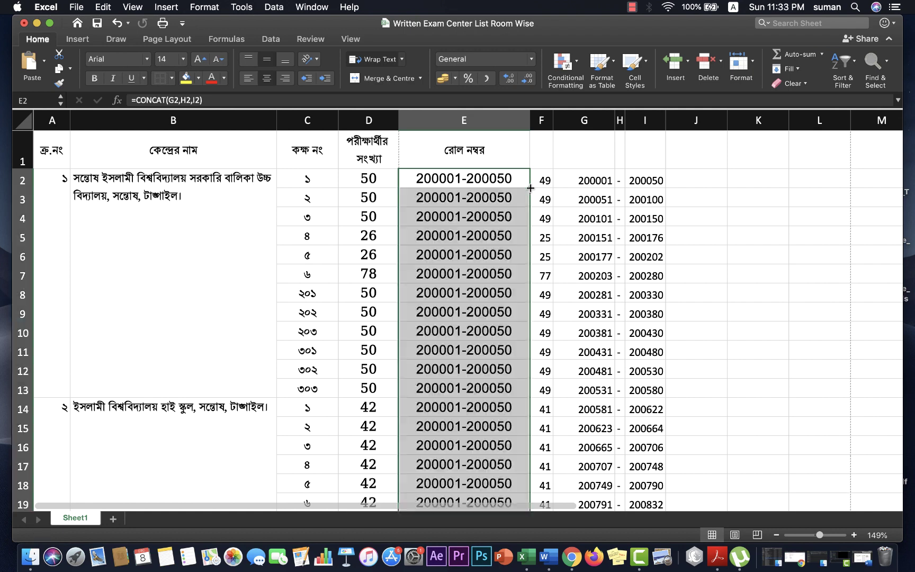
click(692, 230)
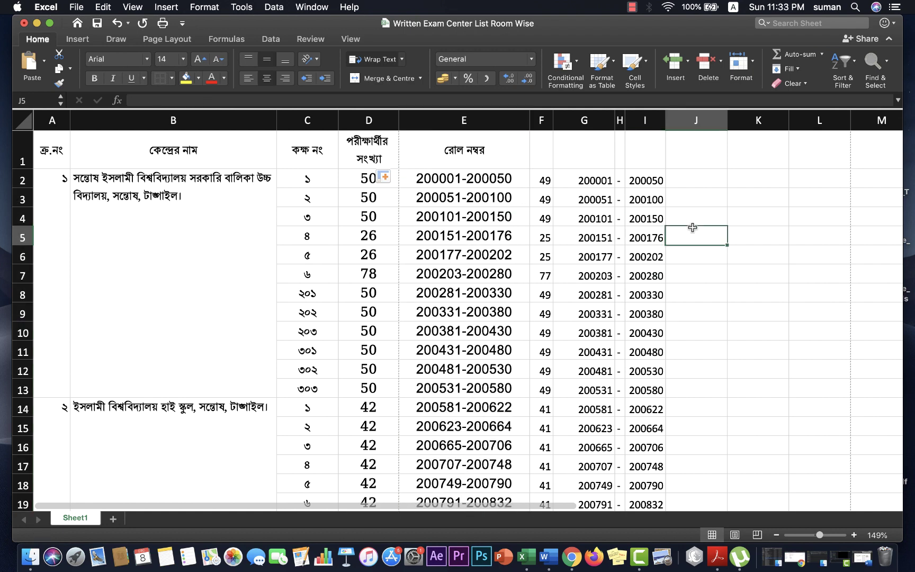
scroll(513, 324, down, 3)
scroll(513, 325, up, 3)
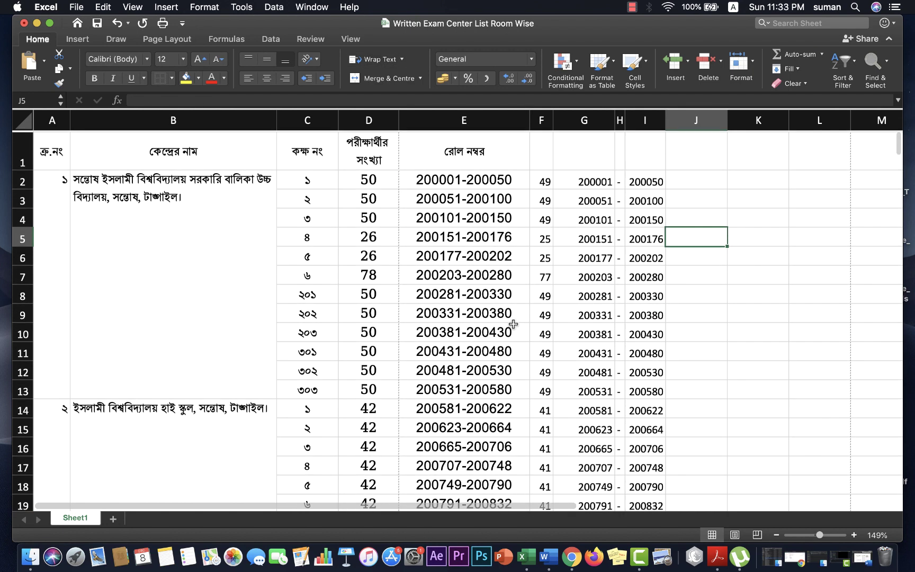
Step: Verify the copied ranges in E6 and E7 against the student counts in D6 and D7
click(451, 257)
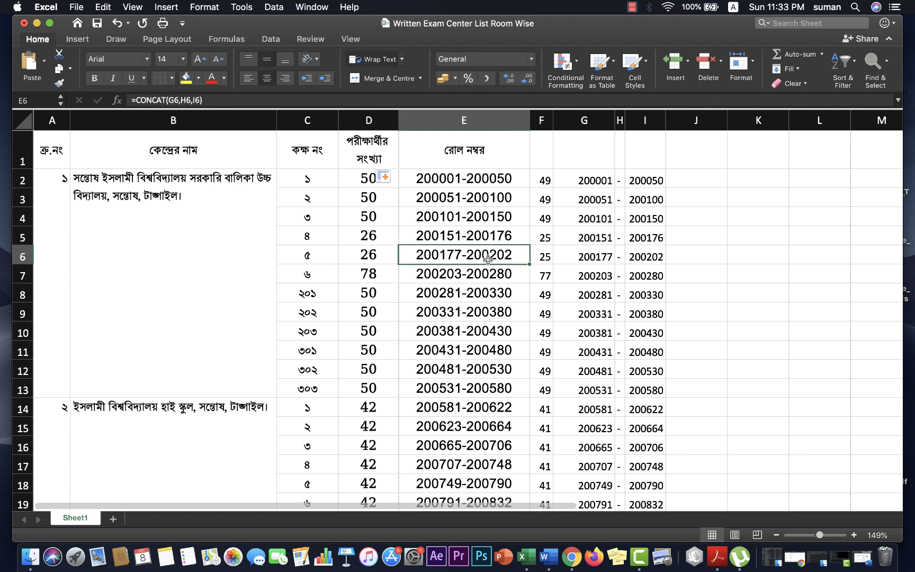
click(382, 255)
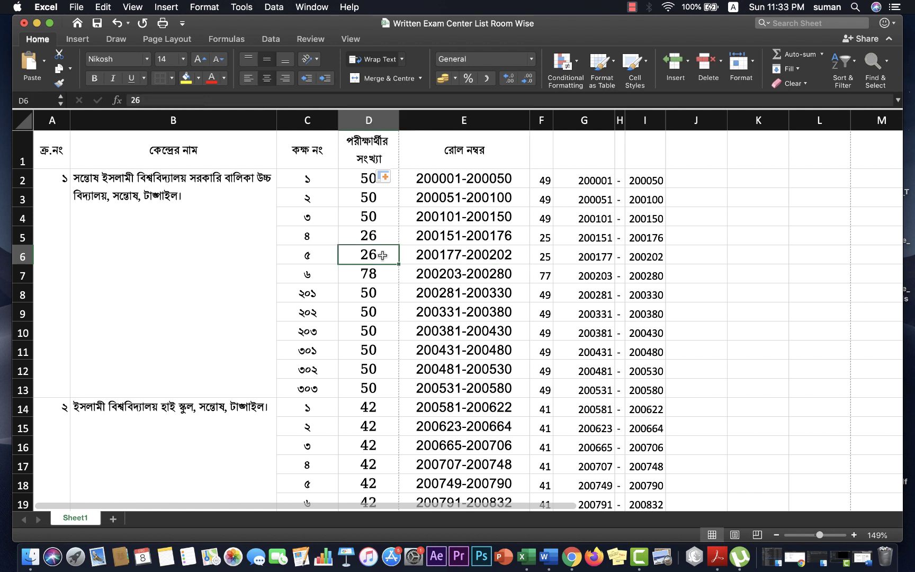
click(447, 275)
click(369, 281)
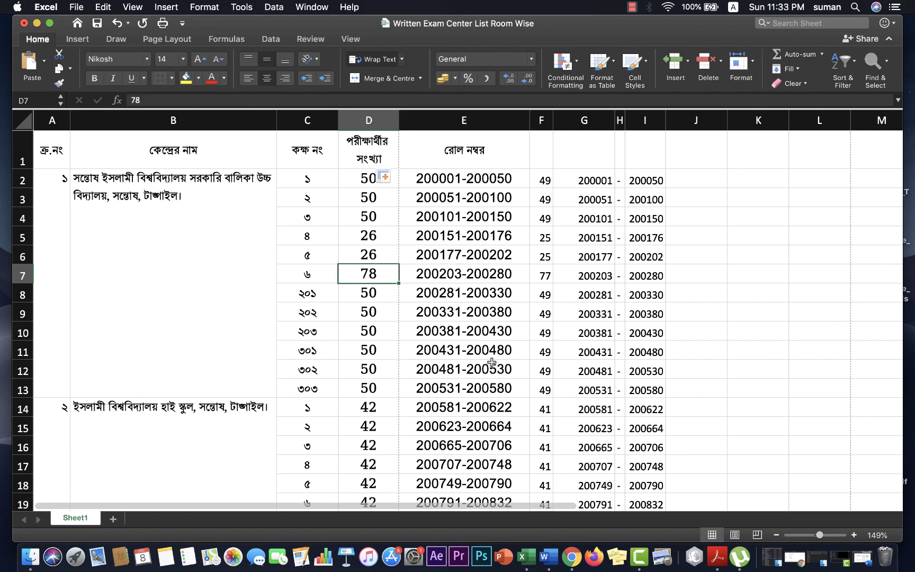
scroll(492, 362, down, 20)
scroll(492, 362, up, 20)
Step: Review how E2's range builds from the D2 count and the F2 and G2 helper cells
click(361, 180)
click(444, 182)
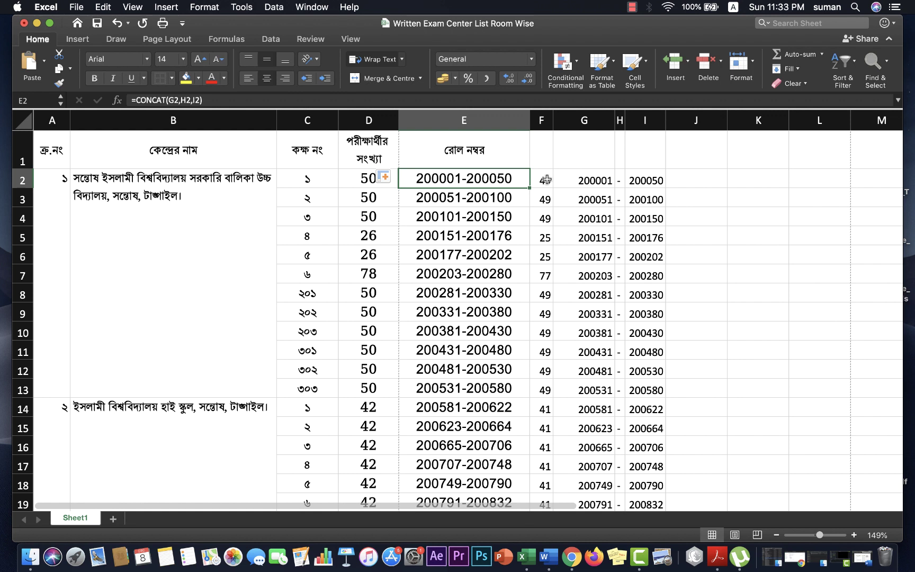
click(583, 182)
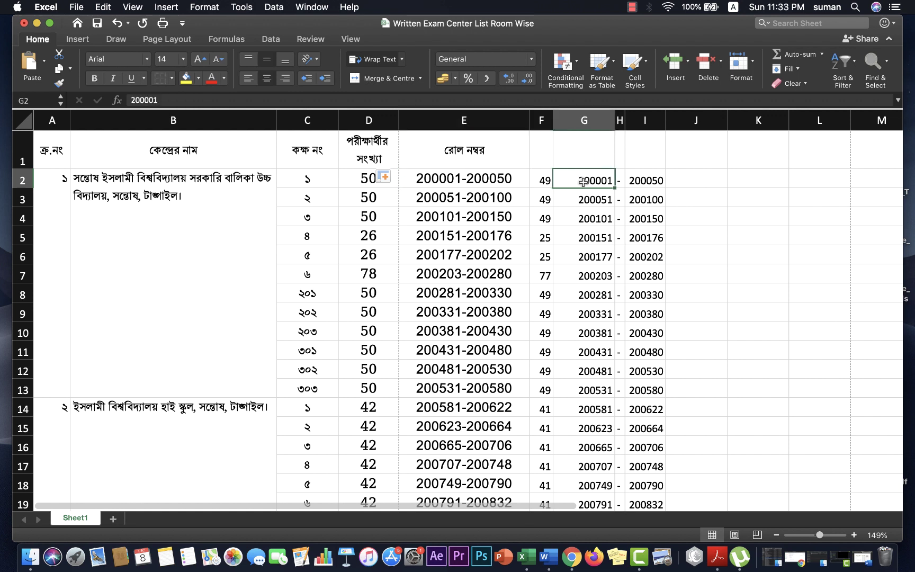
click(541, 180)
click(493, 184)
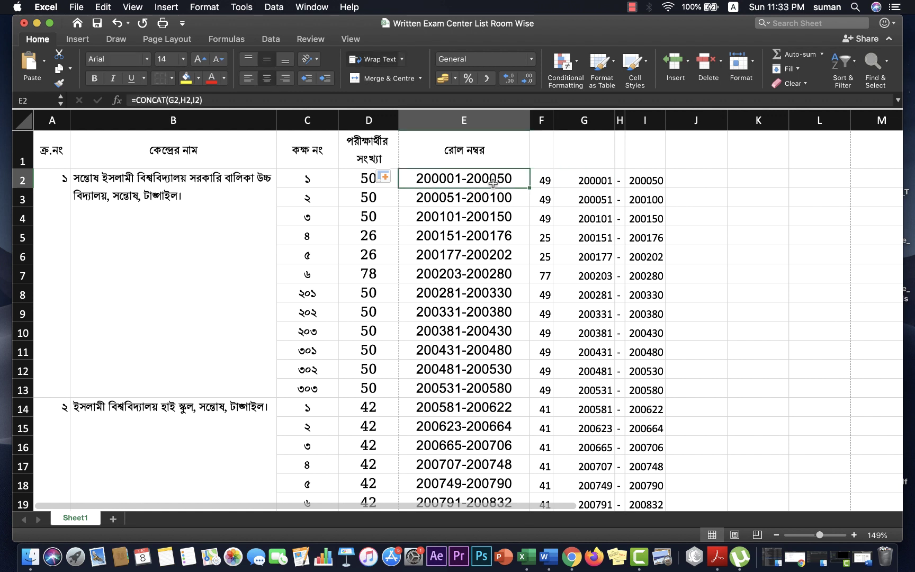
click(595, 178)
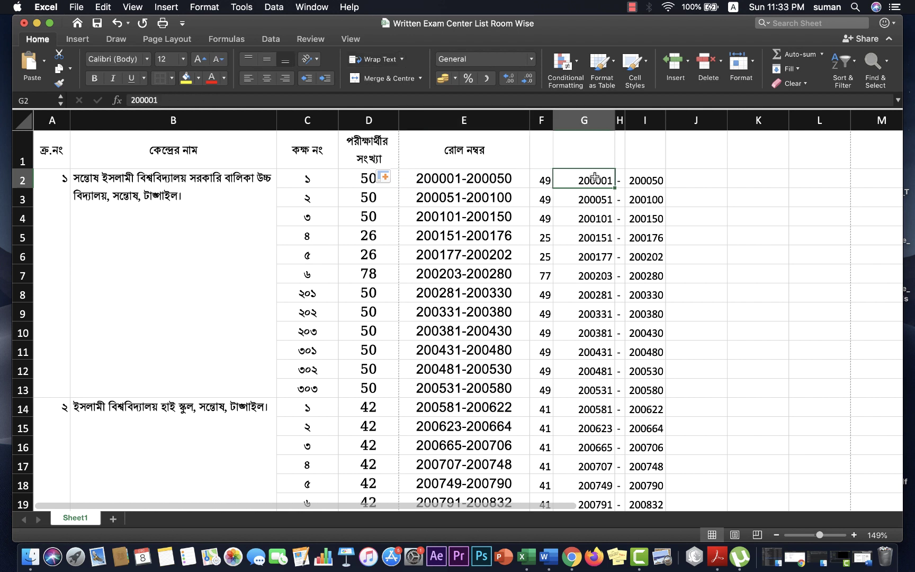